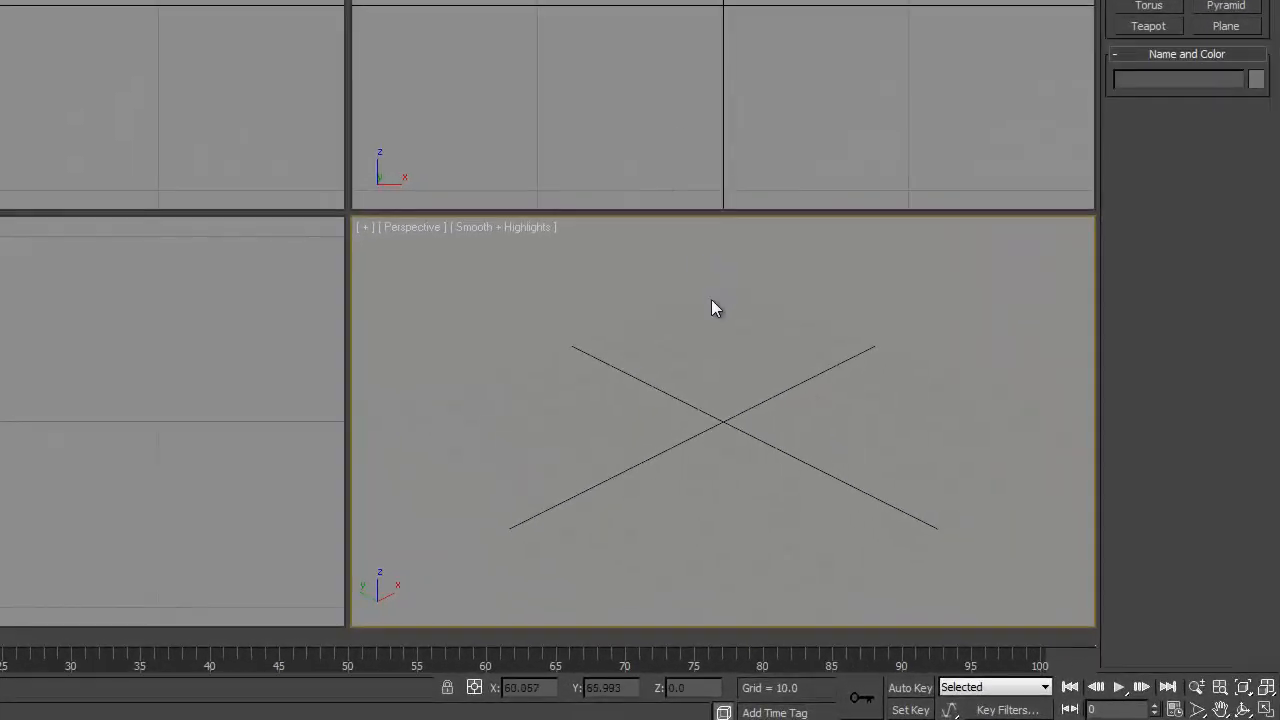
Examine the empty home grid from different distances and angles in the Perspective, Top, Front and Left viewports.
{"action": "middle_click_drag", "start_coordinate": [711, 299], "coordinate": [724, 337]}
{"action": "scroll", "coordinate": [724, 337], "scroll_direction": "down", "scroll_amount": 6}
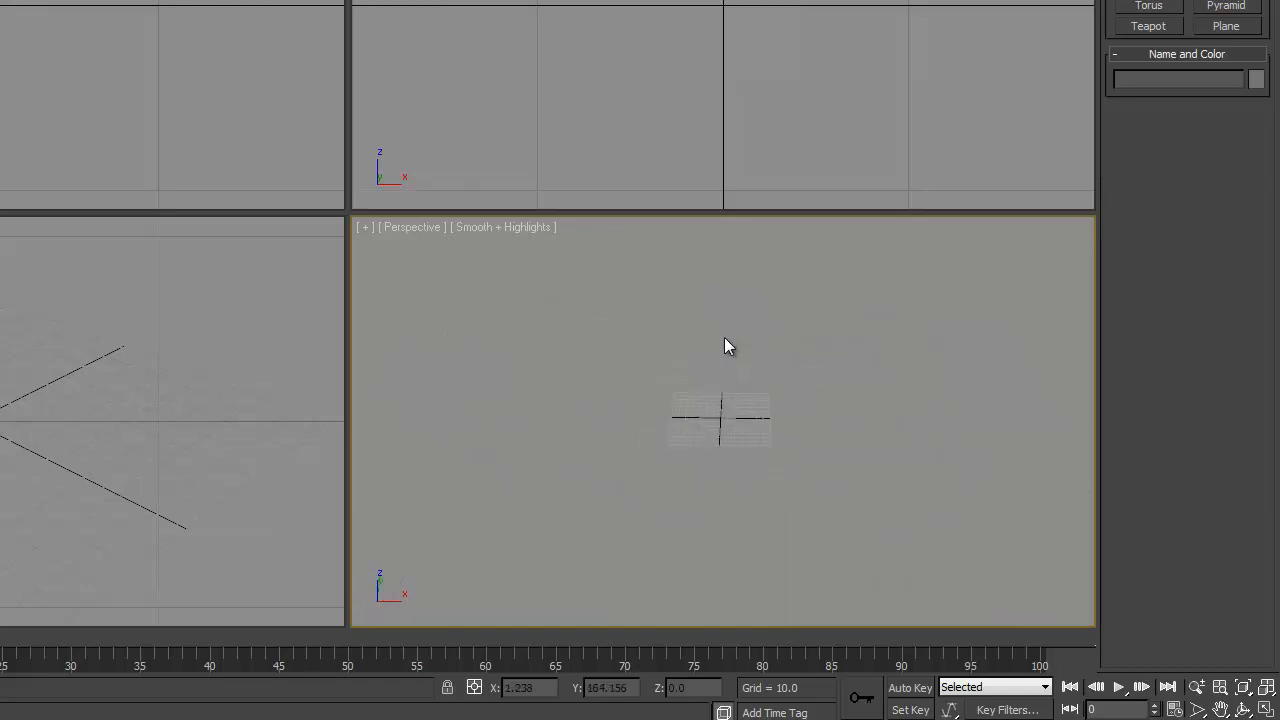
{"action": "scroll", "coordinate": [724, 337], "scroll_direction": "up", "scroll_amount": 5}
{"action": "scroll", "coordinate": [724, 337], "scroll_direction": "down", "scroll_amount": 4}
{"action": "scroll", "coordinate": [724, 337], "scroll_direction": "up", "scroll_amount": 4}
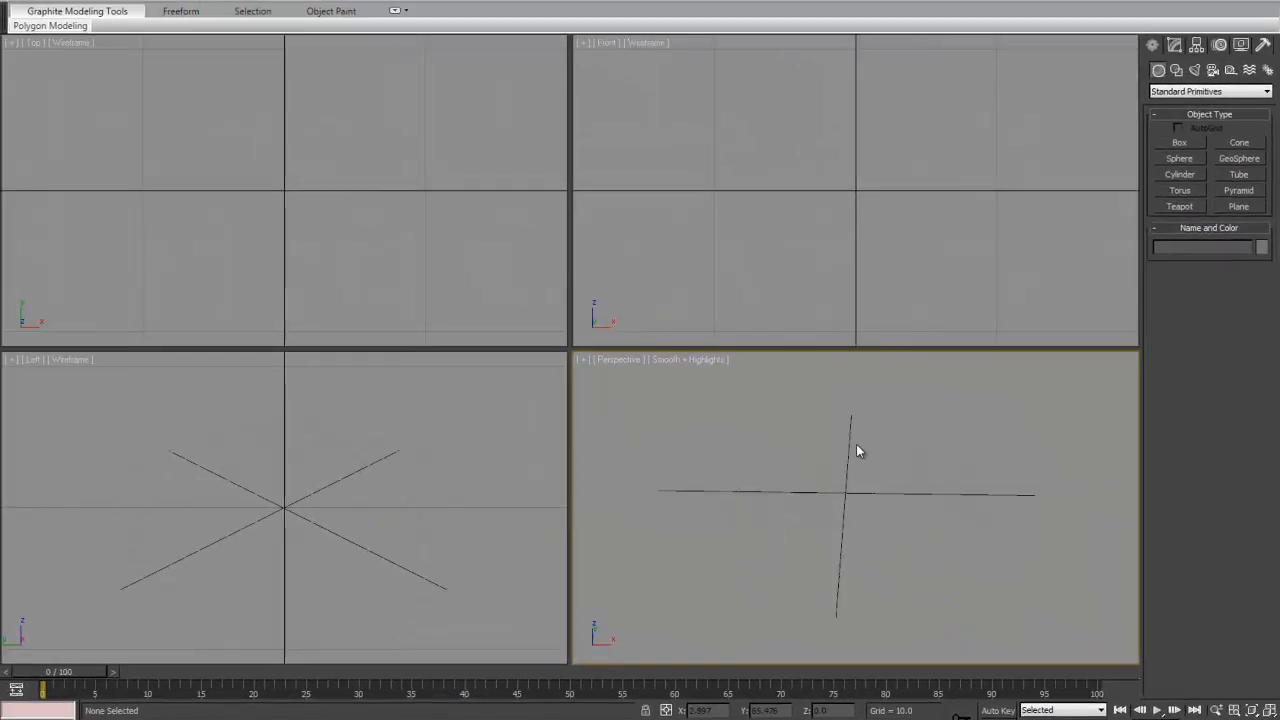
{"action": "scroll", "coordinate": [856, 446], "scroll_direction": "up", "scroll_amount": 4}
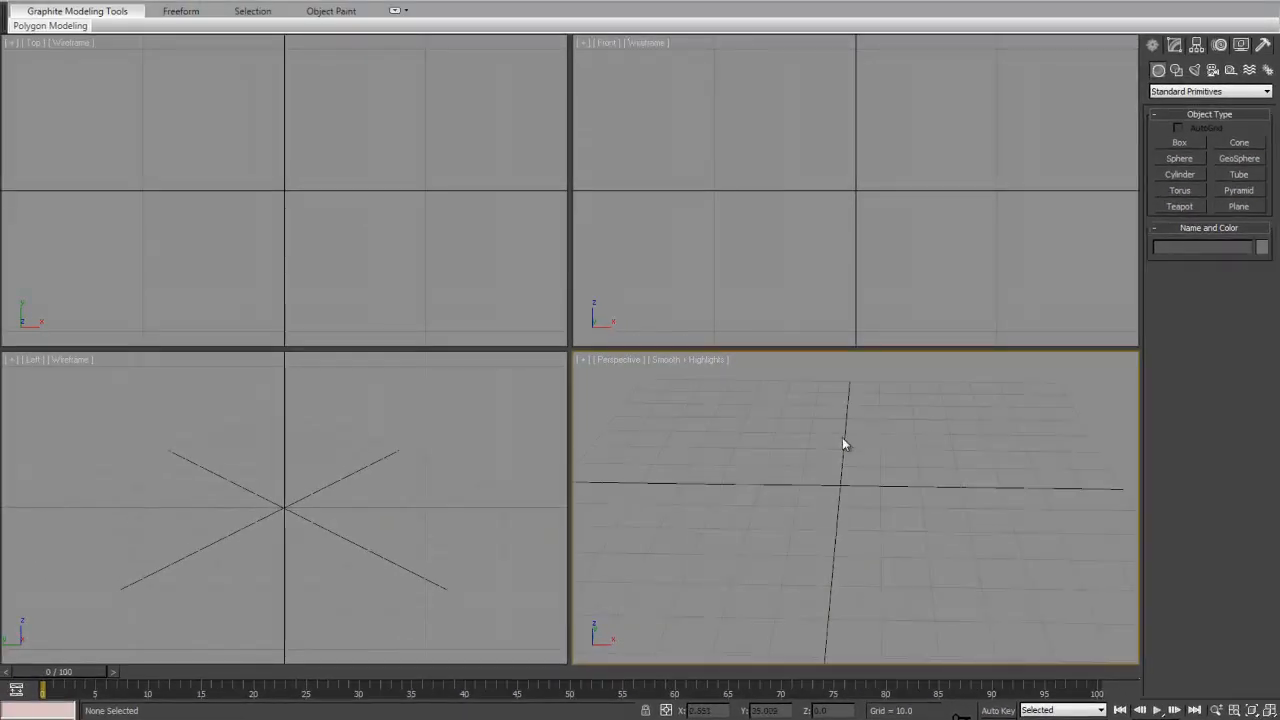
{"action": "mouse_move", "coordinate": [732, 235]}
{"action": "middle_mouse_down"}
{"action": "mouse_move", "coordinate": [746, 309]}
{"action": "mouse_move", "coordinate": [735, 242]}
{"action": "middle_mouse_up"}
{"action": "mouse_move", "coordinate": [302, 193]}
{"action": "middle_mouse_down"}
{"action": "mouse_move", "coordinate": [357, 200]}
{"action": "mouse_move", "coordinate": [324, 188]}
{"action": "middle_mouse_up"}
{"action": "middle_click_drag", "start_coordinate": [773, 232], "coordinate": [820, 214]}
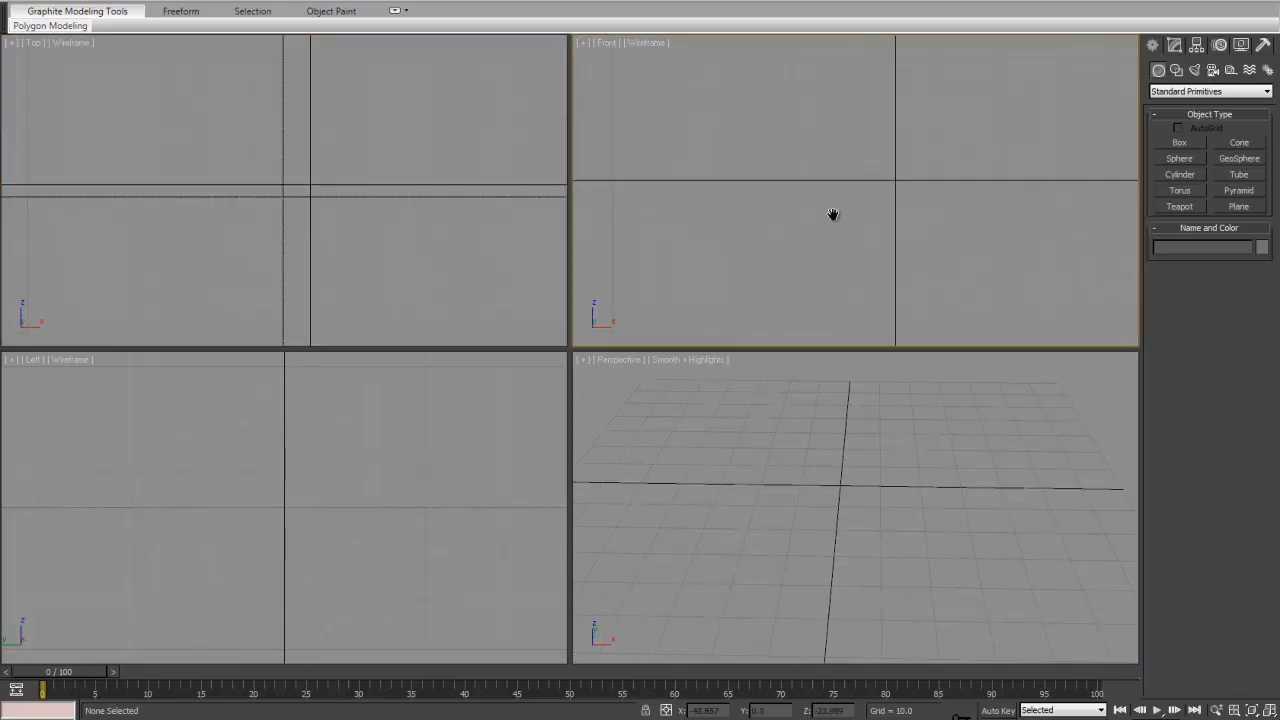
{"action": "mouse_move", "coordinate": [309, 443]}
{"action": "middle_mouse_down"}
{"action": "mouse_move", "coordinate": [234, 409]}
{"action": "mouse_move", "coordinate": [330, 447]}
{"action": "middle_mouse_up"}
Enlarge the Perspective viewport until it fills nearly the whole work area, with the home grid in view.
{"action": "middle_click_drag", "start_coordinate": [706, 358], "coordinate": [587, 352], "text": "alt"}
{"action": "left_click_drag", "start_coordinate": [567, 348], "coordinate": [32, 63]}
{"action": "scroll", "coordinate": [600, 330], "scroll_direction": "down", "scroll_amount": 3}
{"action": "scroll", "coordinate": [629, 374], "scroll_direction": "up", "scroll_amount": 3}
{"action": "middle_click_drag", "start_coordinate": [629, 374], "coordinate": [677, 350], "text": "alt"}
{"action": "scroll", "coordinate": [682, 349], "scroll_direction": "down", "scroll_amount": 3}
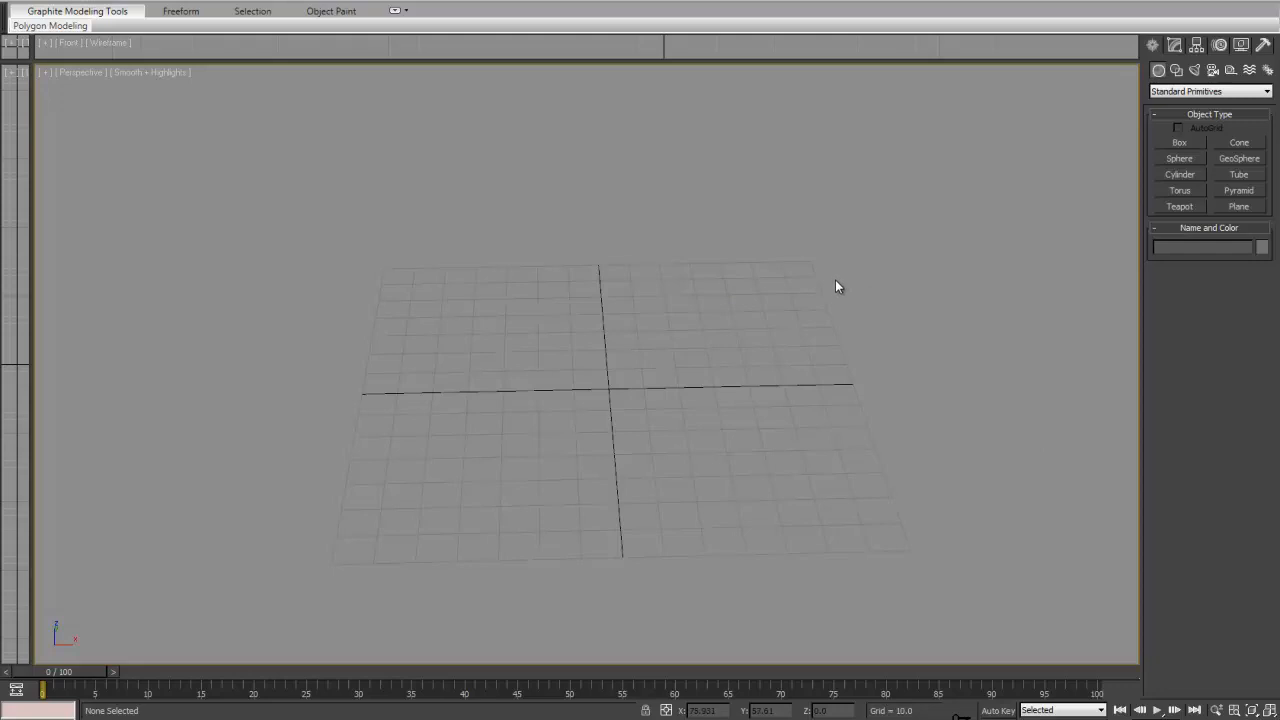
Create a box over the home grid, about 142 long, 141 wide and 101 high.
{"action": "left_click", "coordinate": [1180, 143]}
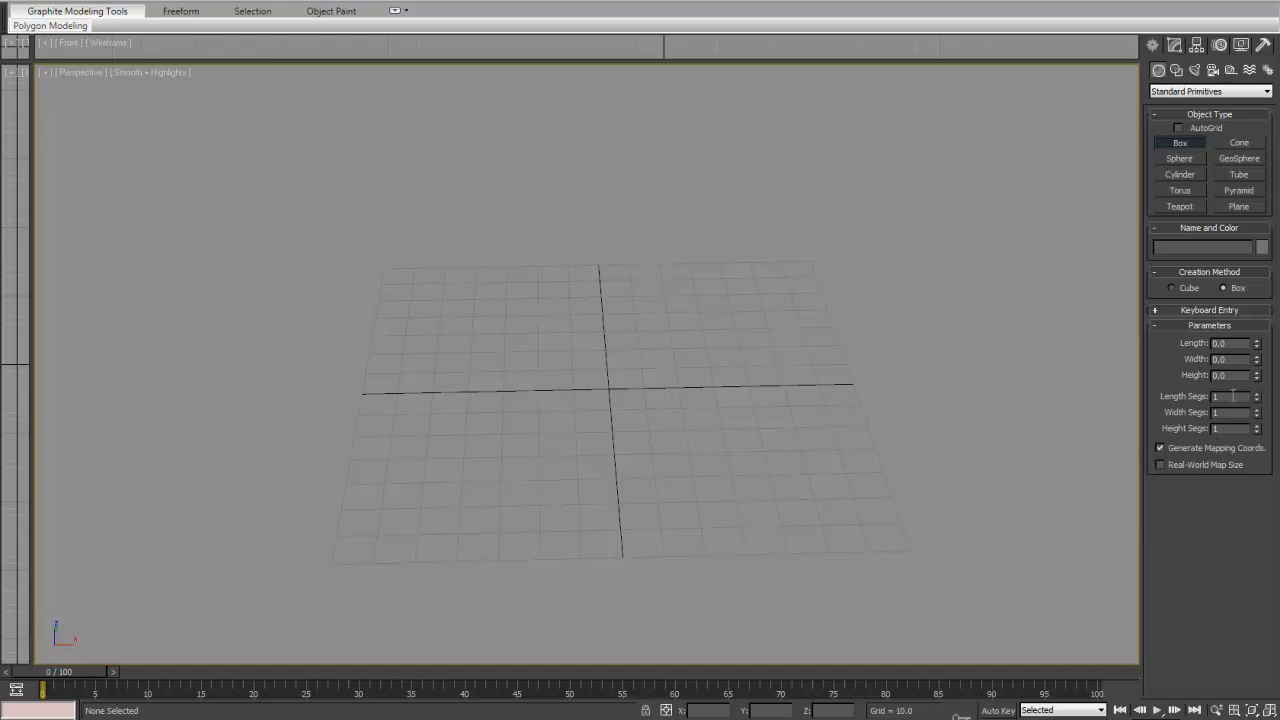
{"action": "left_click", "coordinate": [383, 265]}
{"action": "left_click_drag", "start_coordinate": [383, 265], "coordinate": [910, 550]}
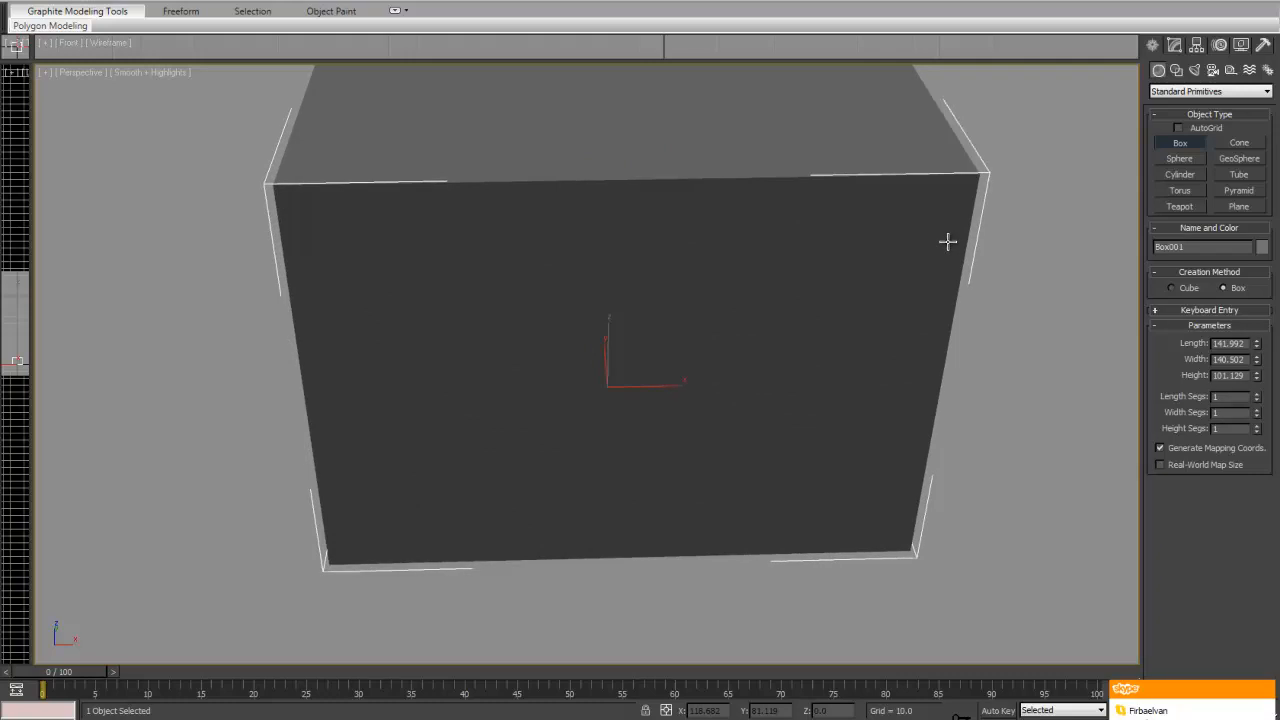
{"action": "middle_click_drag", "start_coordinate": [606, 337], "coordinate": [683, 414], "text": "alt"}
{"action": "scroll", "coordinate": [615, 346], "scroll_direction": "down", "scroll_amount": 5}
{"action": "right_click", "coordinate": [615, 348]}
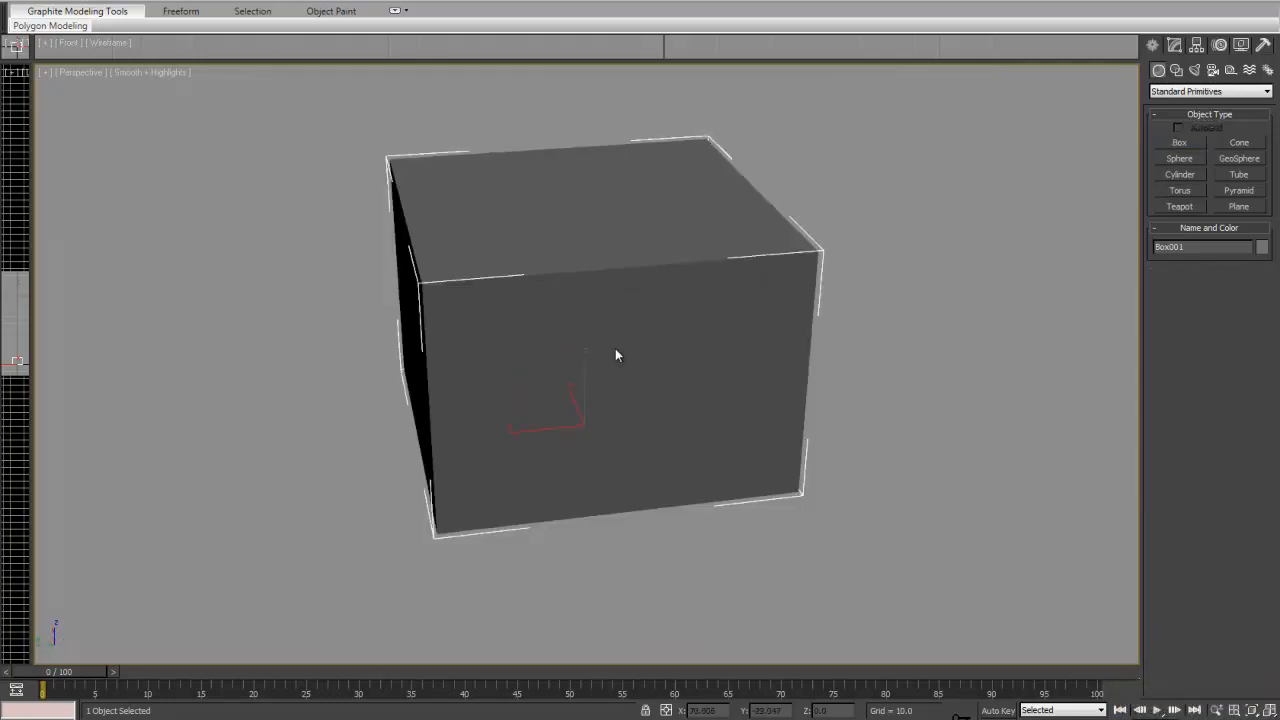
Move the box a short distance along its Y axis.
{"action": "right_click", "coordinate": [616, 345]}
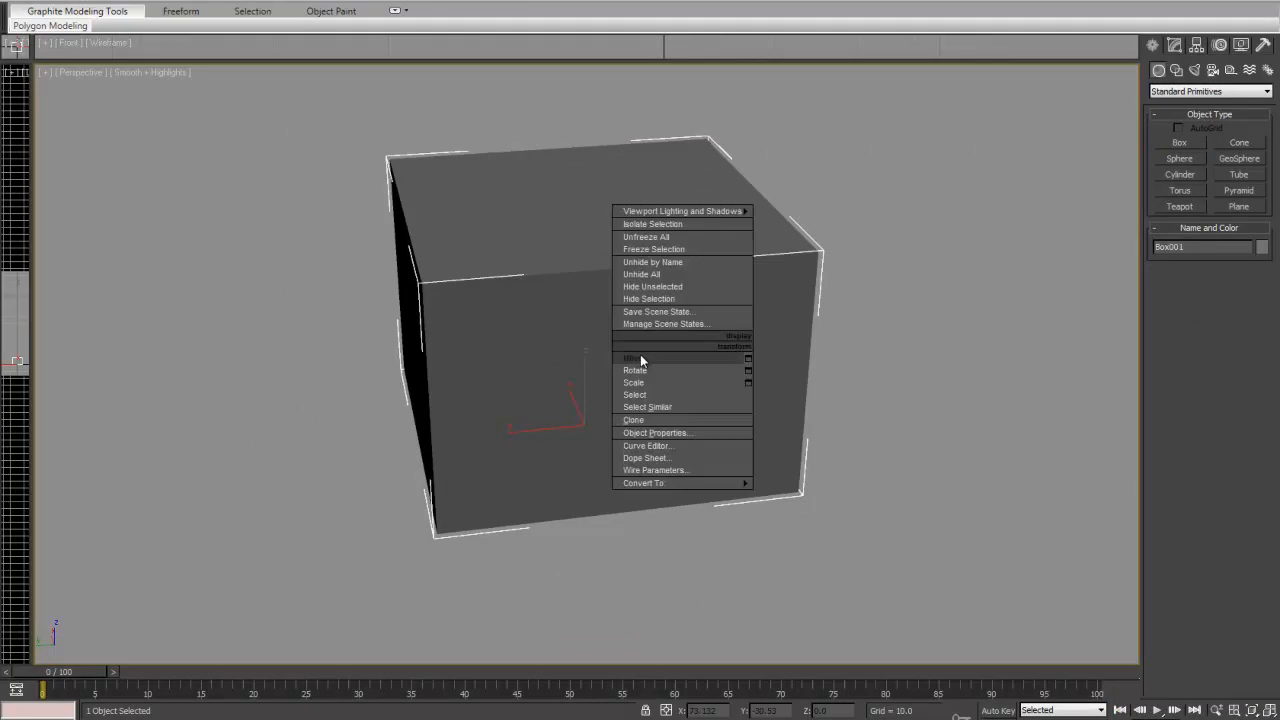
{"action": "left_click", "coordinate": [600, 316]}
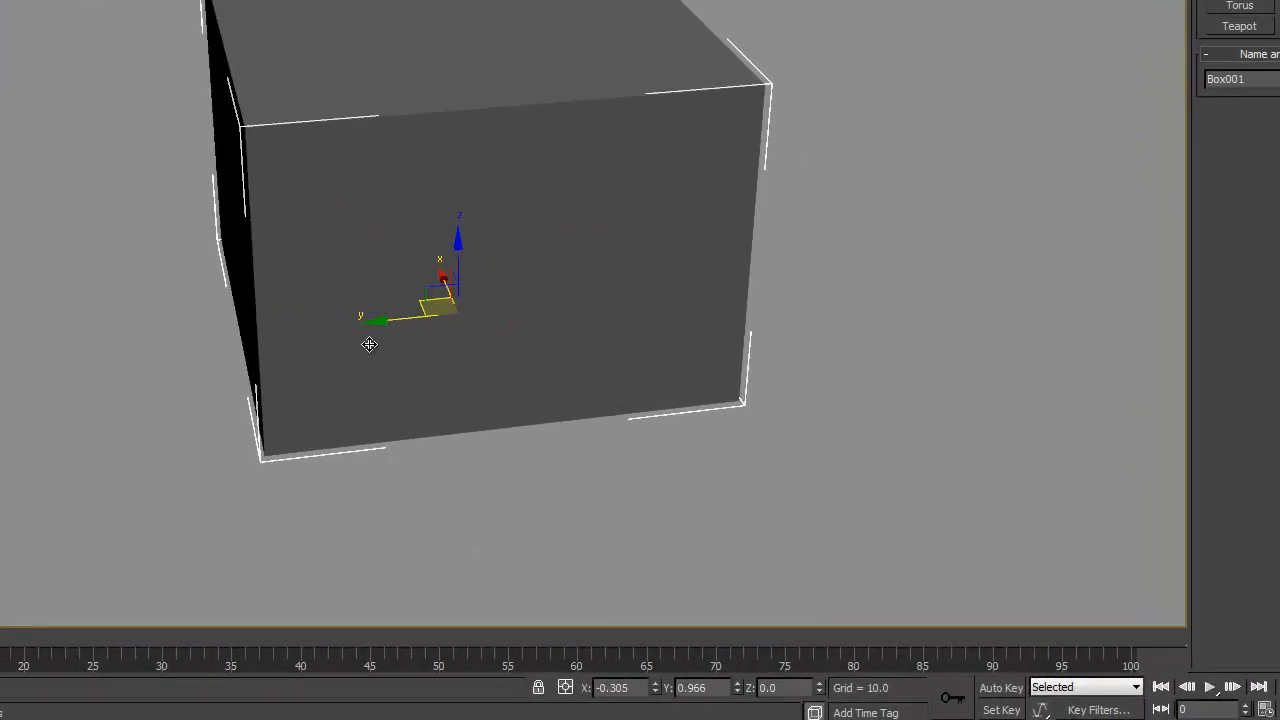
{"action": "mouse_move", "coordinate": [384, 330]}
{"action": "left_mouse_down"}
{"action": "mouse_move", "coordinate": [440, 312]}
{"action": "mouse_move", "coordinate": [352, 318]}
{"action": "mouse_move", "coordinate": [508, 308]}
{"action": "mouse_move", "coordinate": [385, 318]}
{"action": "left_mouse_up"}
Rotate the box about 61 degrees around the Z axis.
{"action": "right_click", "coordinate": [513, 273]}
{"action": "left_click", "coordinate": [528, 312]}
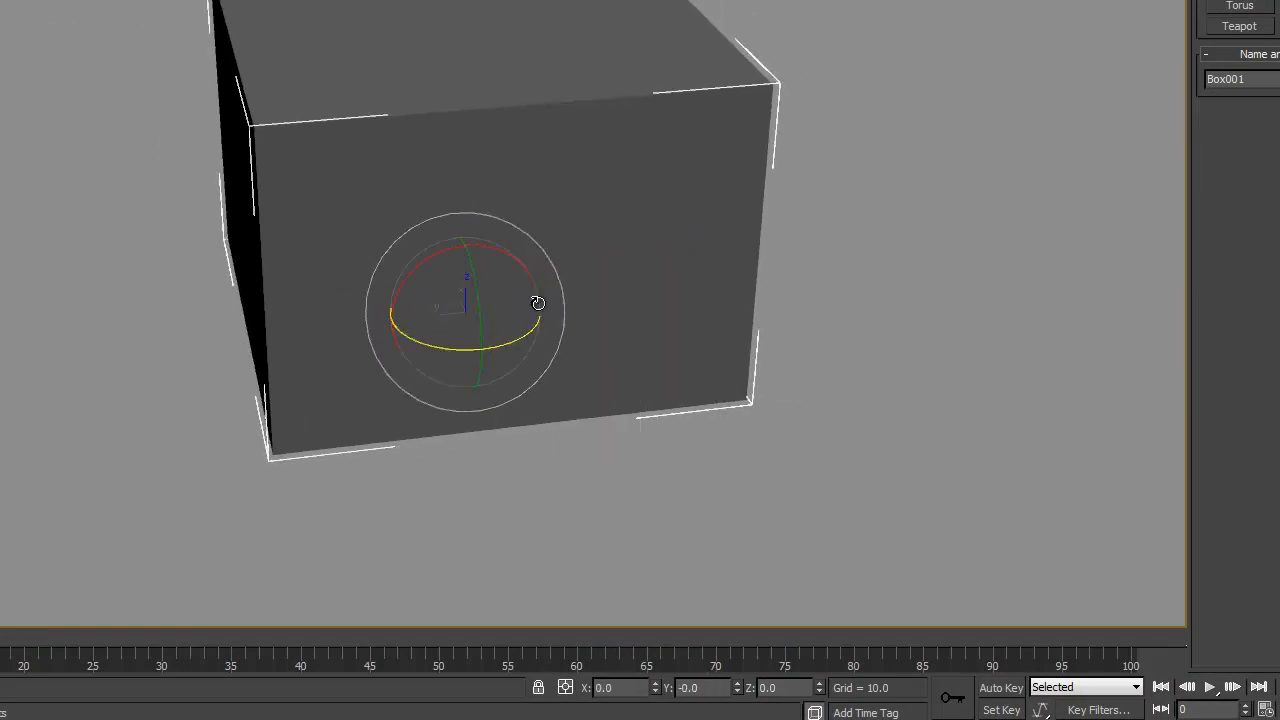
{"action": "left_click_drag", "start_coordinate": [508, 340], "coordinate": [671, 286]}
Scale the box freehand with the scale gizmo and return to the Move tool.
{"action": "right_click", "coordinate": [677, 273]}
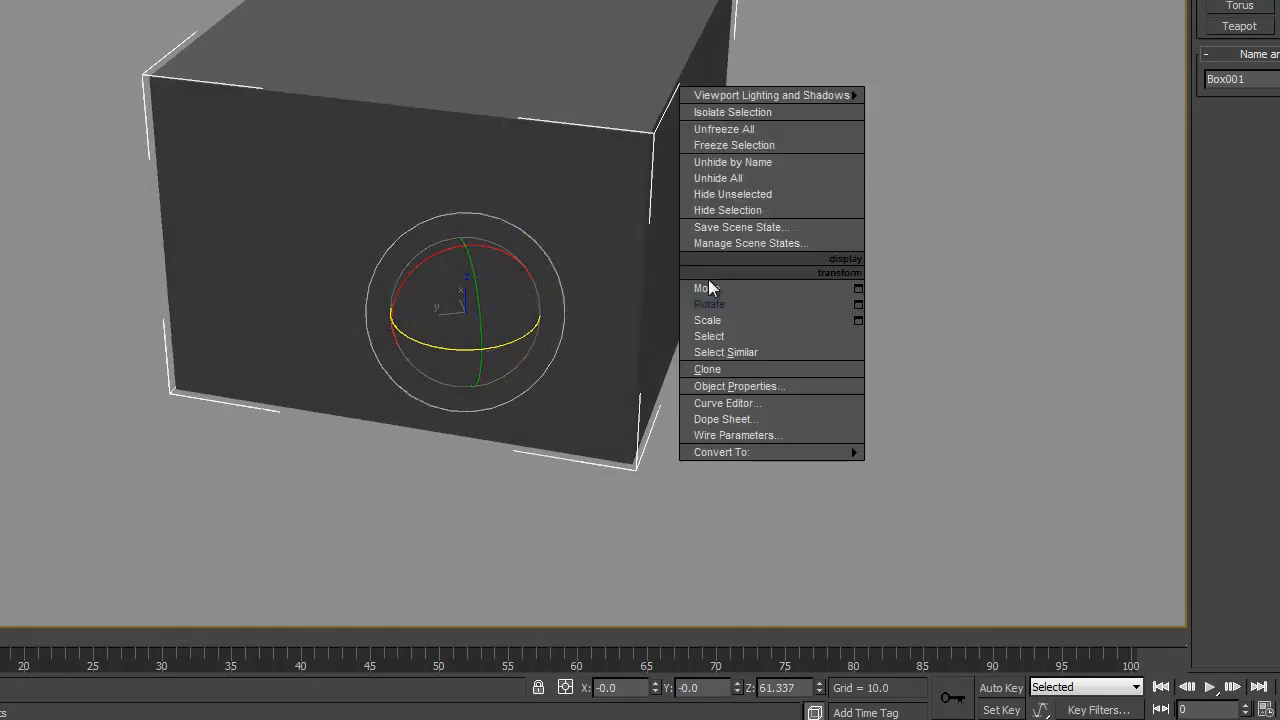
{"action": "left_click", "coordinate": [724, 320]}
{"action": "left_click_drag", "start_coordinate": [449, 294], "coordinate": [514, 320]}
{"action": "right_click", "coordinate": [517, 260]}
{"action": "left_click", "coordinate": [543, 278]}
Display edged faces over the shading, and deselect and reselect the box.
{"action": "middle_click_drag", "start_coordinate": [489, 323], "coordinate": [589, 303], "text": "alt"}
{"action": "middle_click_drag", "start_coordinate": [534, 217], "coordinate": [572, 227], "text": "alt"}
{"action": "scroll", "coordinate": [572, 227], "scroll_direction": "up", "scroll_amount": 4}
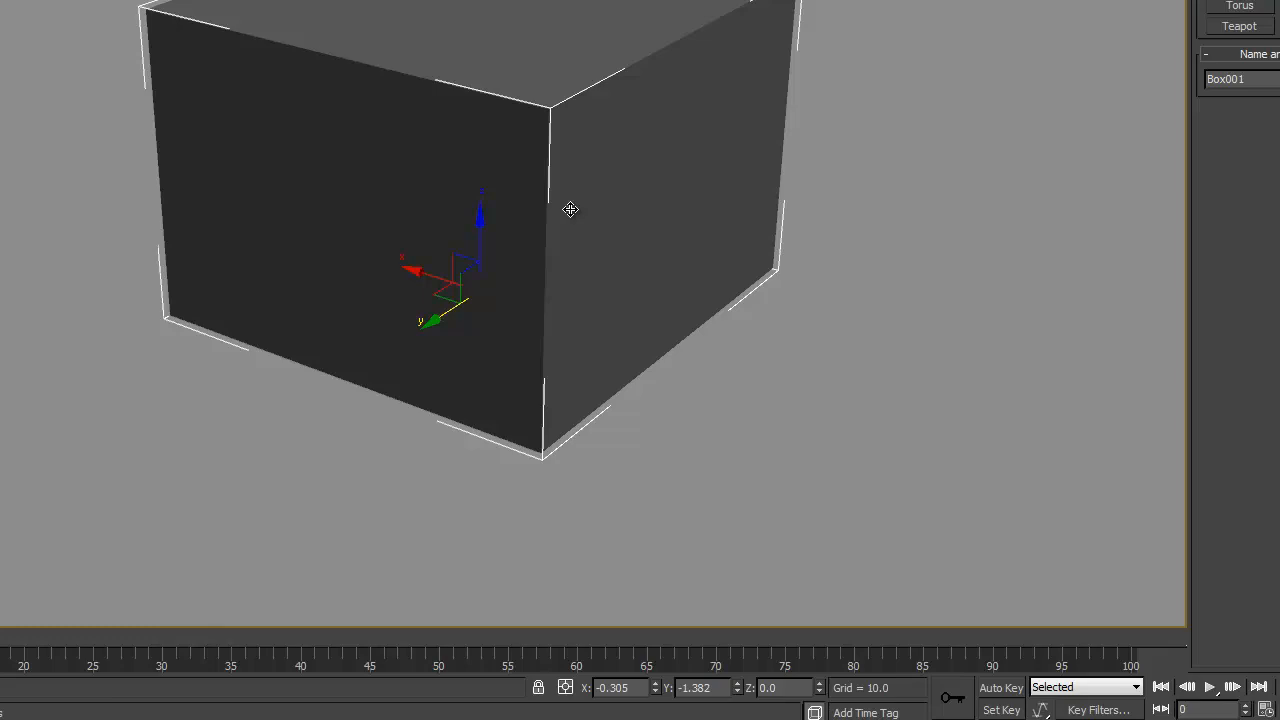
{"action": "key", "text": "F4"}
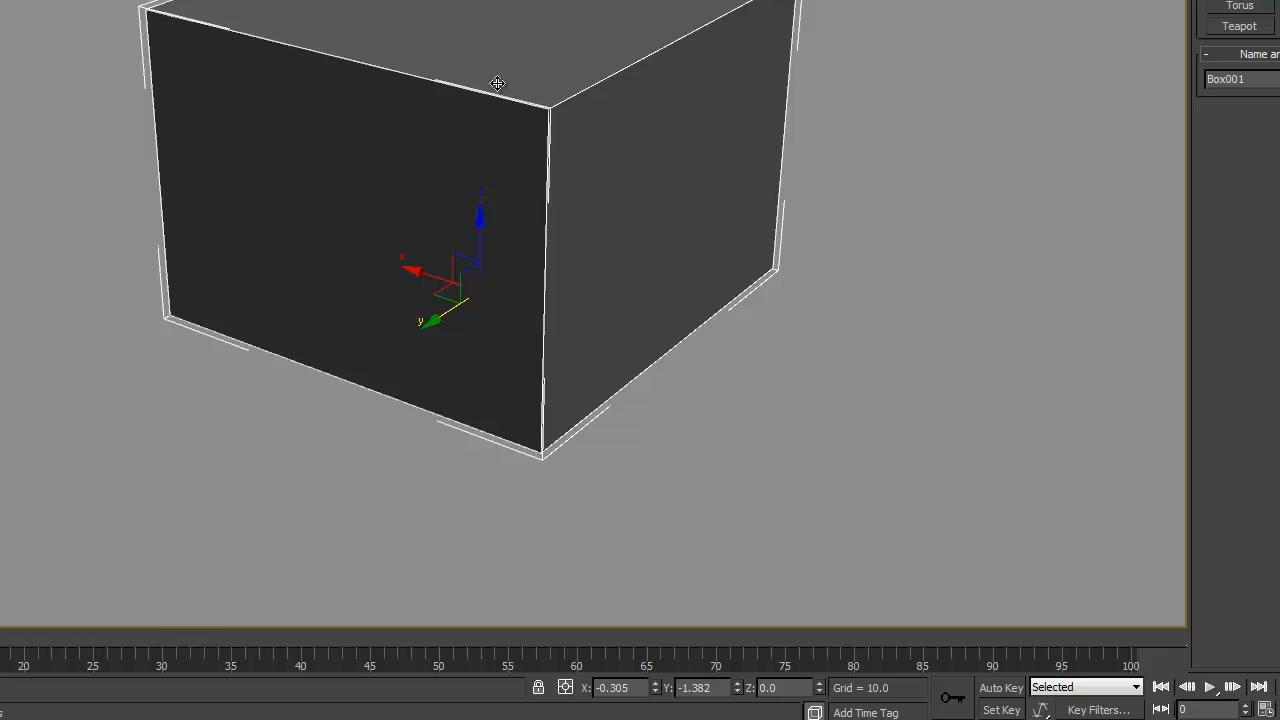
{"action": "middle_click_drag", "start_coordinate": [566, 100], "coordinate": [562, 122]}
{"action": "left_click", "coordinate": [892, 44]}
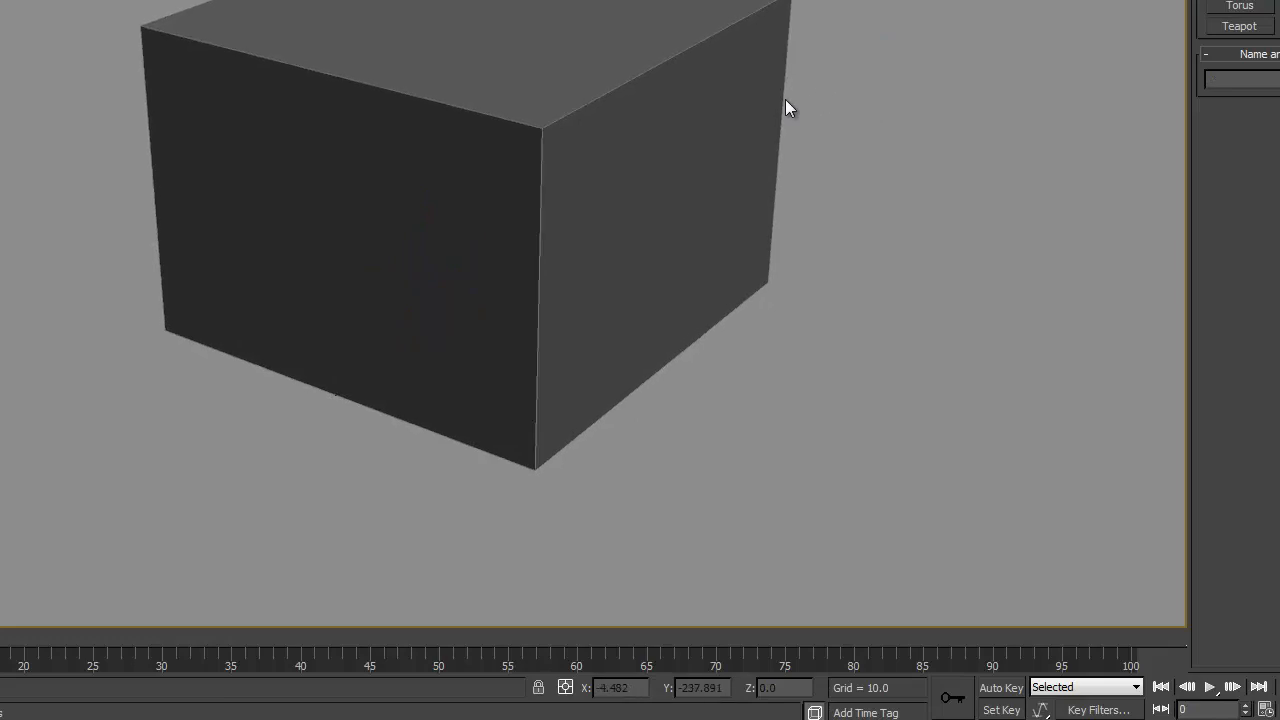
{"action": "left_click", "coordinate": [757, 105]}
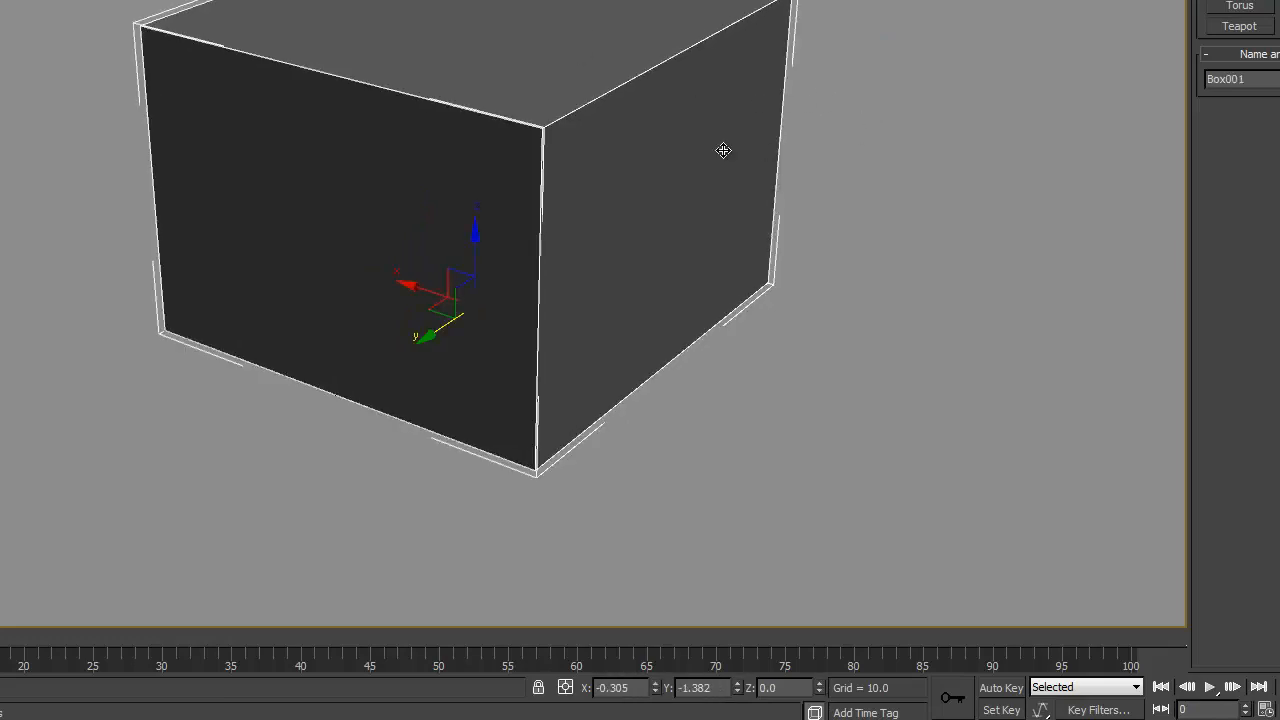
Inspect the box in wireframe display and return the viewport to shaded display.
{"action": "key", "text": "F3"}
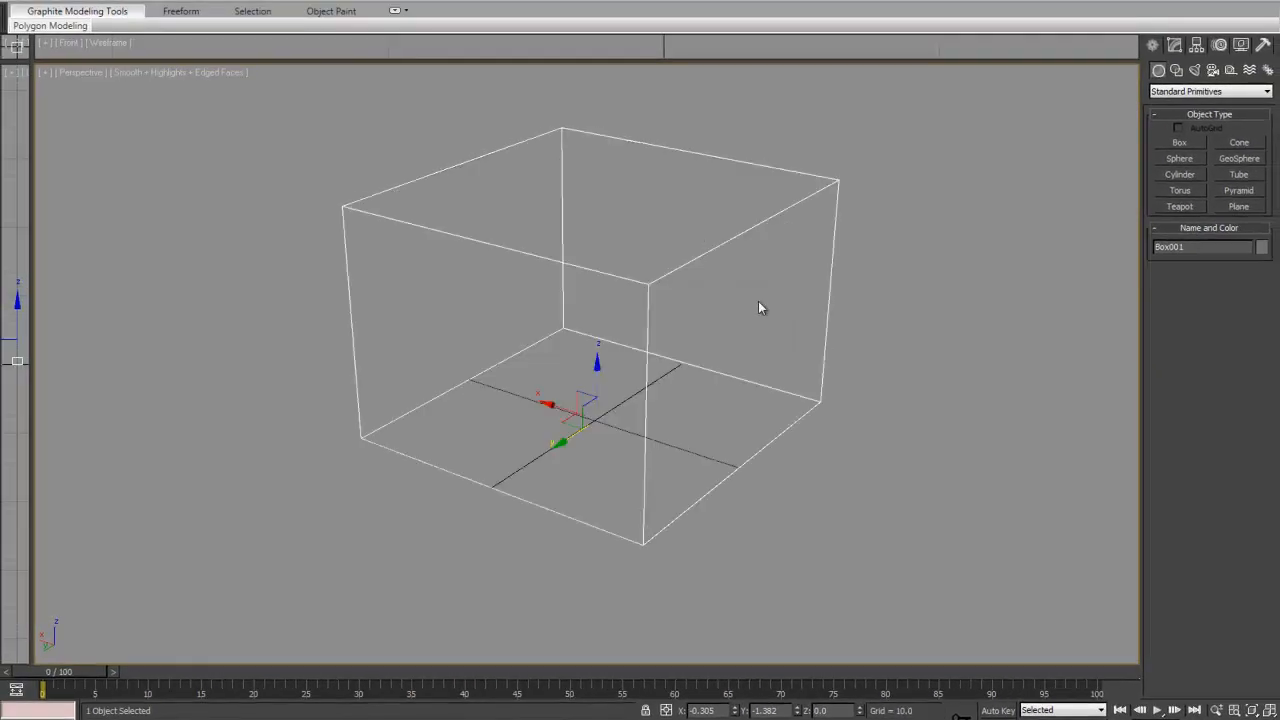
{"action": "middle_click_drag", "start_coordinate": [759, 302], "coordinate": [778, 326]}
{"action": "scroll", "coordinate": [778, 326], "scroll_direction": "up", "scroll_amount": 3}
{"action": "scroll", "coordinate": [775, 334], "scroll_direction": "down", "scroll_amount": 2}
{"action": "scroll", "coordinate": [810, 200], "scroll_direction": "down", "scroll_amount": 3}
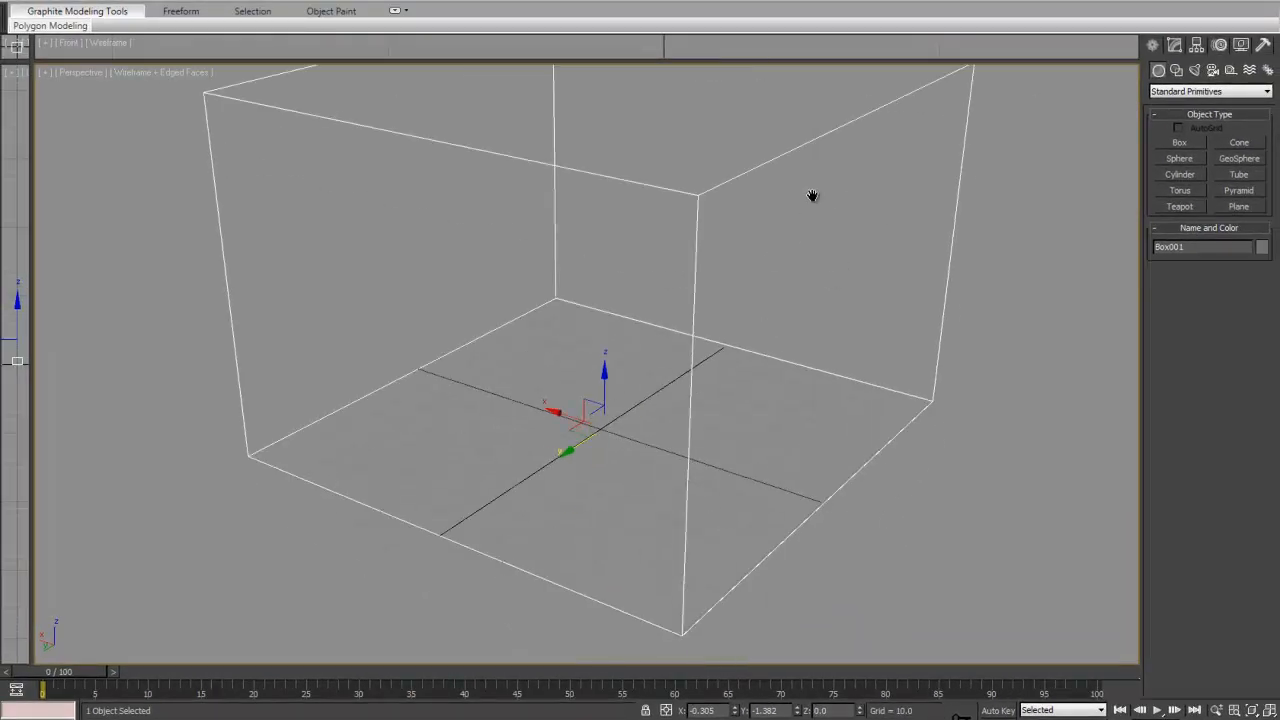
{"action": "key", "text": "F3"}
{"action": "scroll", "coordinate": [794, 210], "scroll_direction": "down", "scroll_amount": 3}
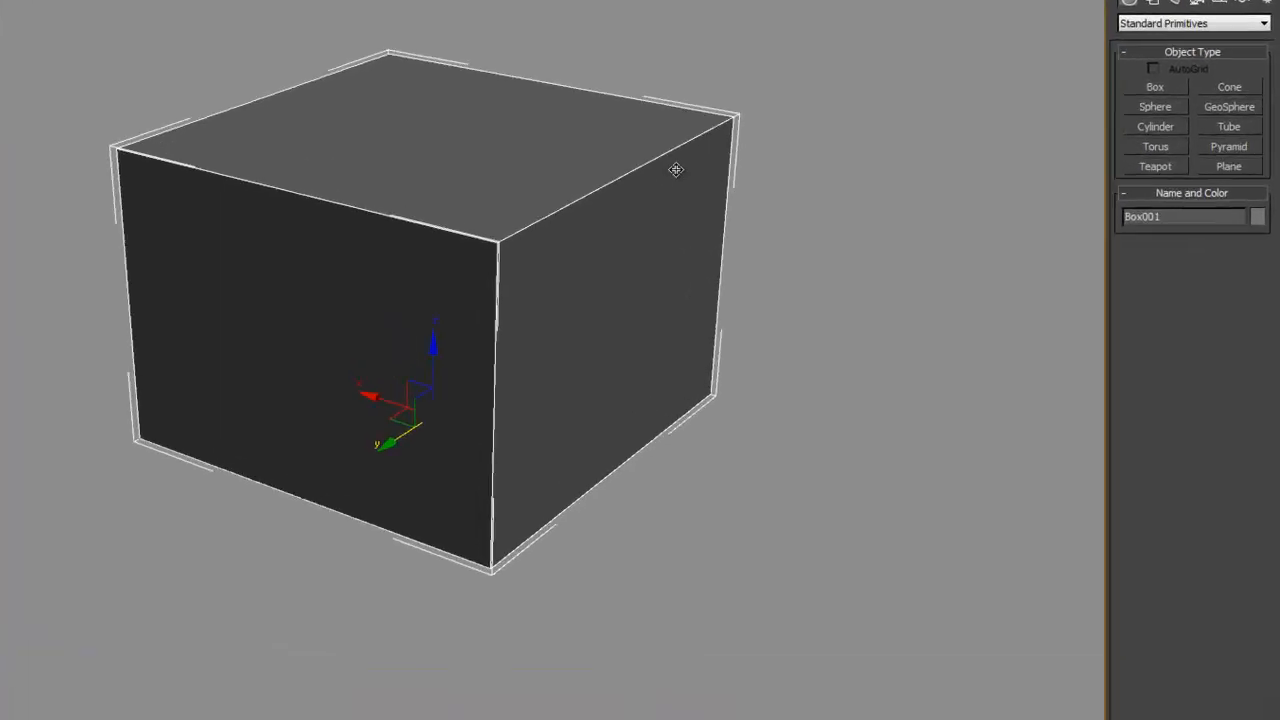
Change the box's object color to turquoise from the 3ds Max palette and deselect the box.
{"action": "middle_click_drag", "start_coordinate": [631, 161], "coordinate": [597, 231], "text": "alt"}
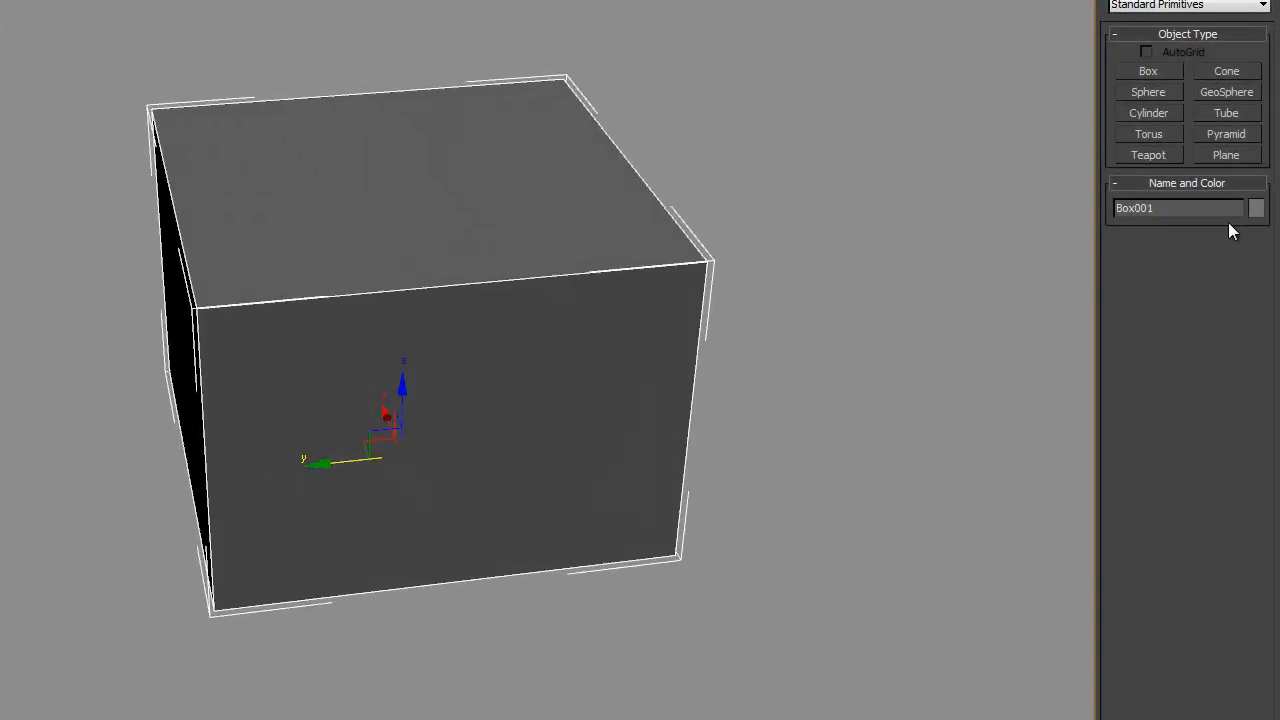
{"action": "left_click", "coordinate": [1256, 208]}
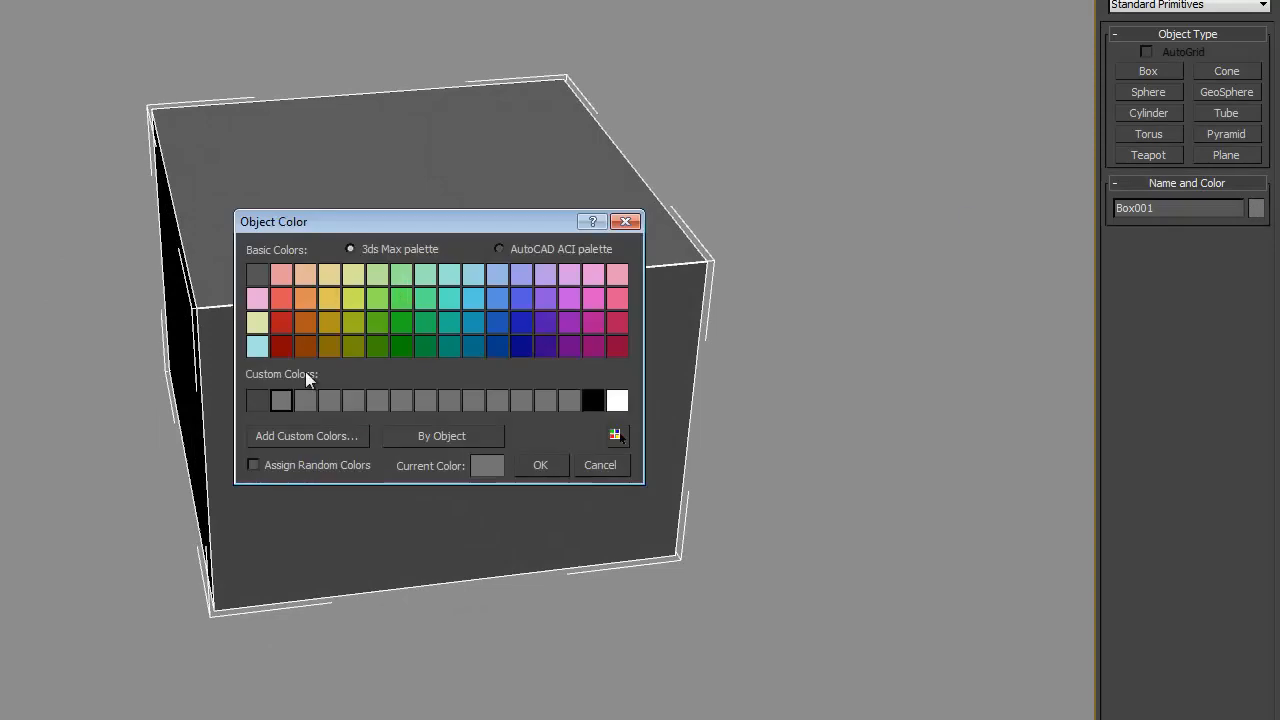
{"action": "left_click", "coordinate": [452, 296]}
{"action": "left_click", "coordinate": [540, 465]}
{"action": "middle_click_drag", "start_coordinate": [491, 420], "coordinate": [717, 272], "text": "alt"}
{"action": "left_click", "coordinate": [752, 225]}
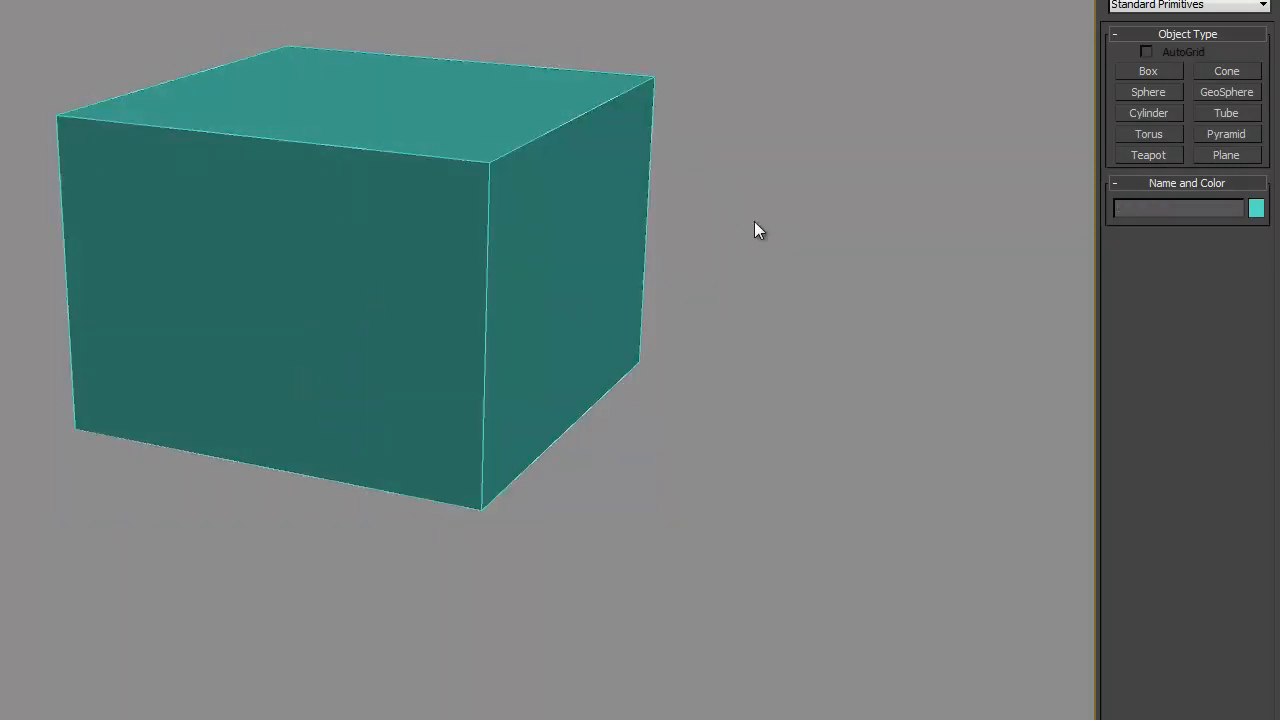
Create a sphere beside the box with a radius of about 53.
{"action": "left_click", "coordinate": [1149, 92]}
{"action": "scroll", "coordinate": [954, 223], "scroll_direction": "up", "scroll_amount": 5}
{"action": "left_click_drag", "start_coordinate": [619, 382], "coordinate": [634, 285]}
{"action": "middle_click_drag", "start_coordinate": [678, 390], "coordinate": [637, 374], "text": "alt"}
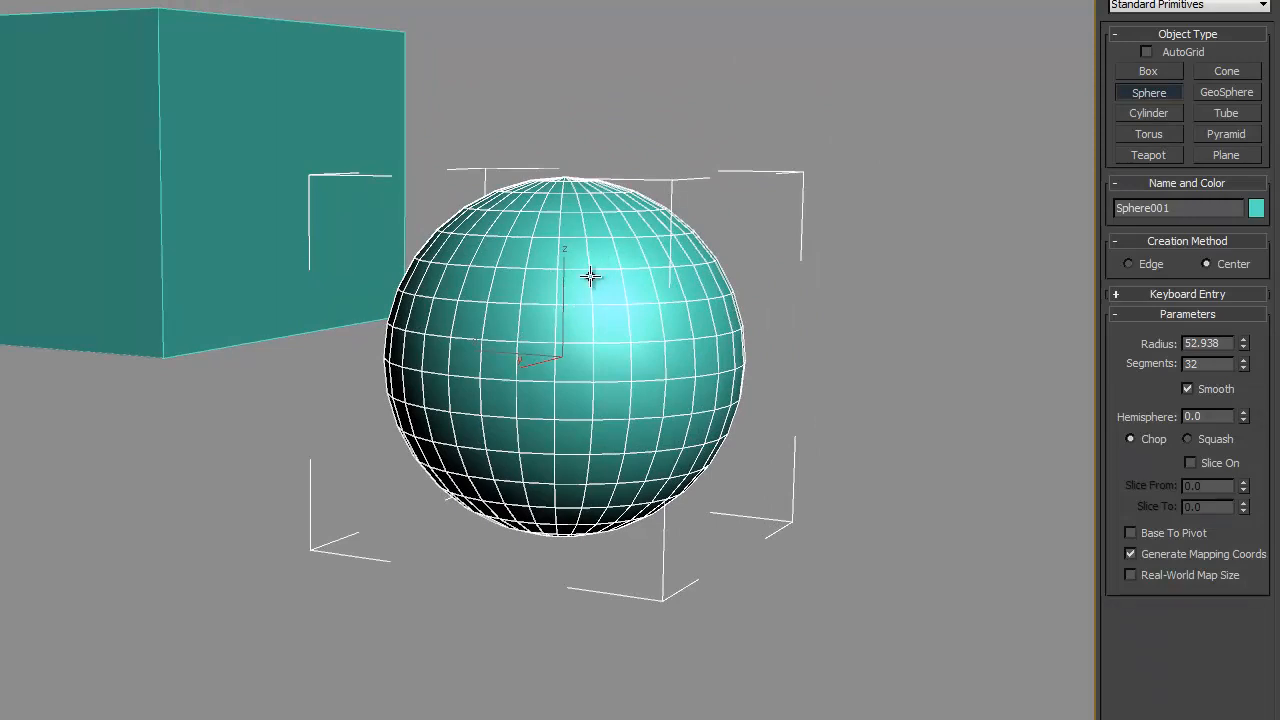
{"action": "middle_click_drag", "start_coordinate": [733, 343], "coordinate": [660, 344]}
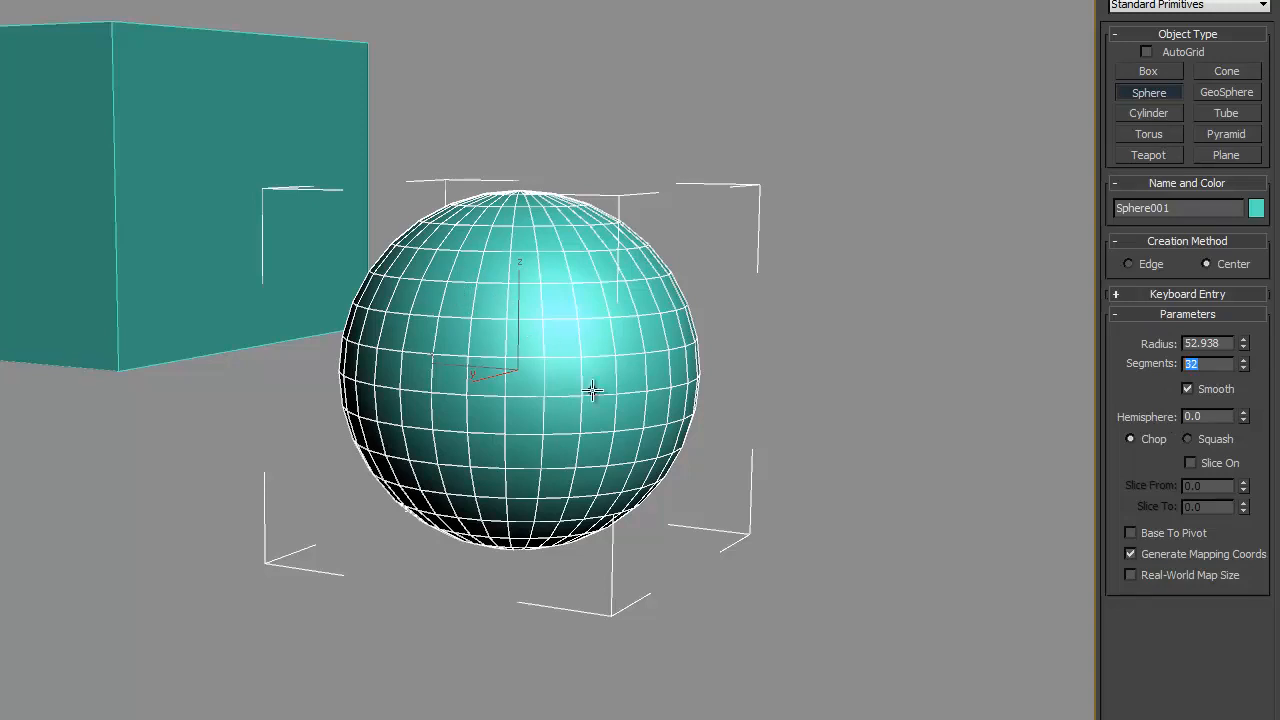
Set the sphere's segments to 16.
{"action": "scroll", "coordinate": [460, 325], "scroll_direction": "up", "scroll_amount": 3}
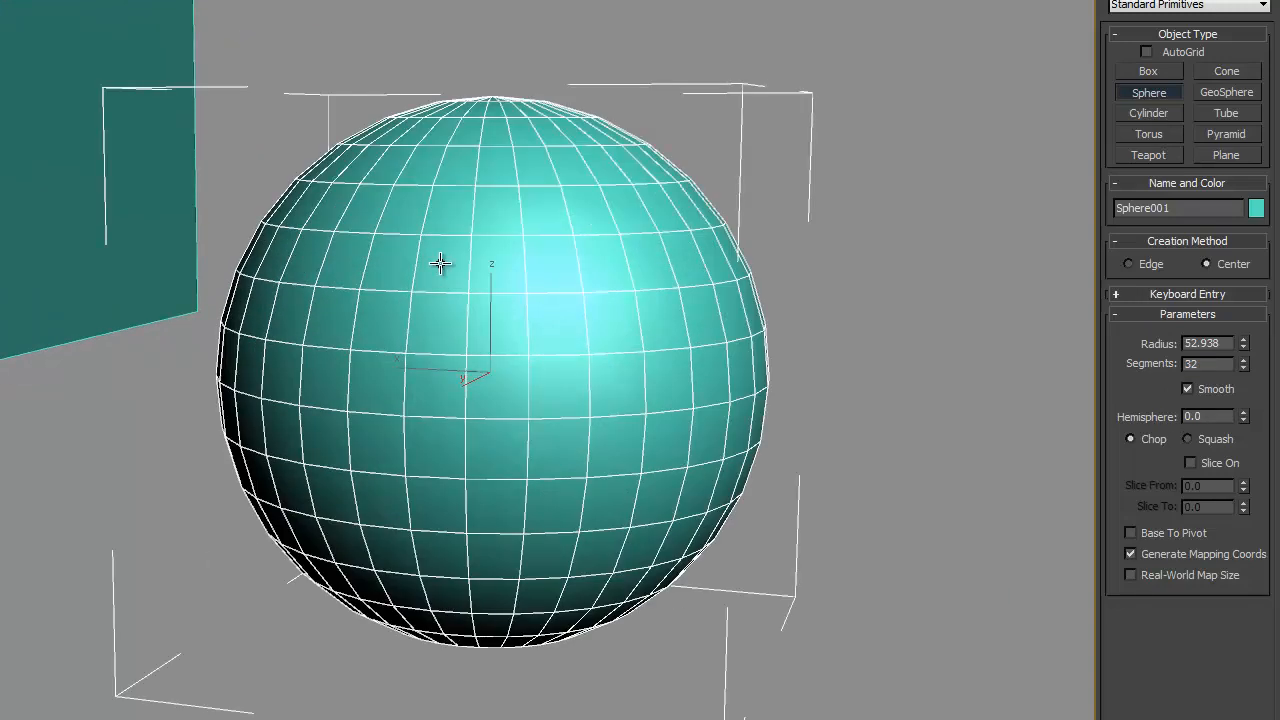
{"action": "middle_click_drag", "start_coordinate": [557, 353], "coordinate": [655, 380], "text": "alt"}
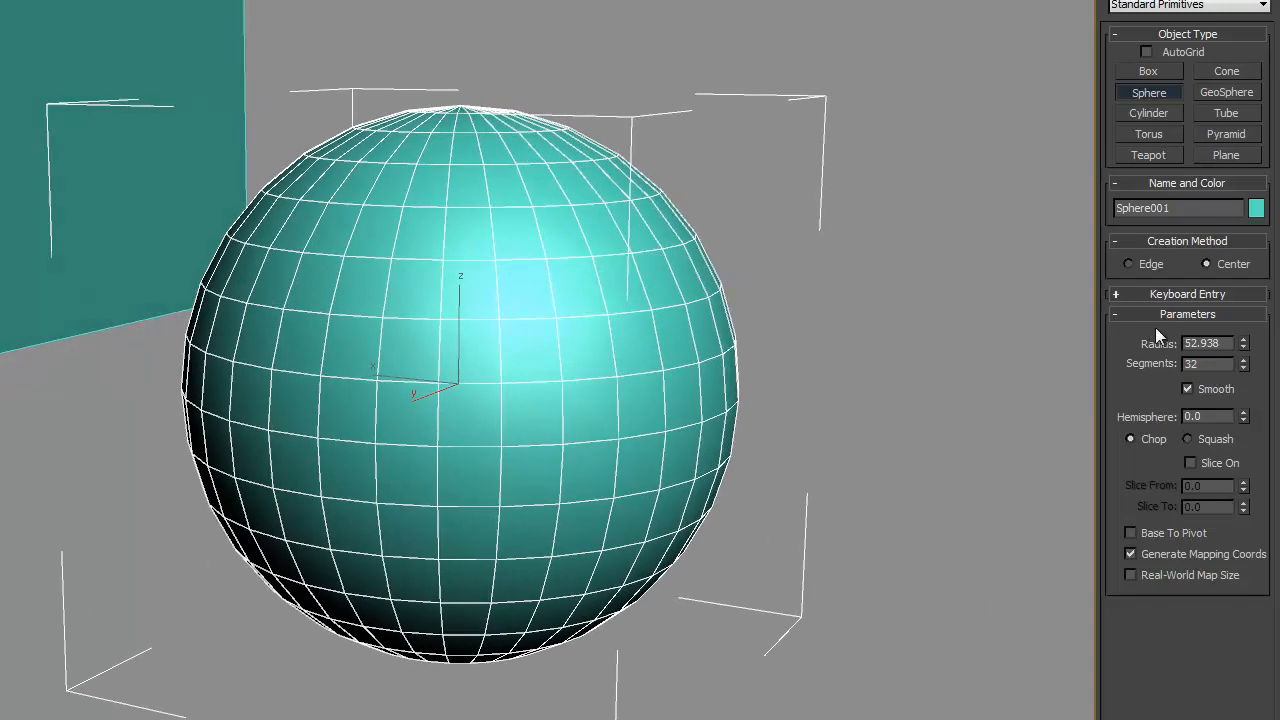
{"action": "type", "text": "16"}
{"action": "key", "text": "Return"}
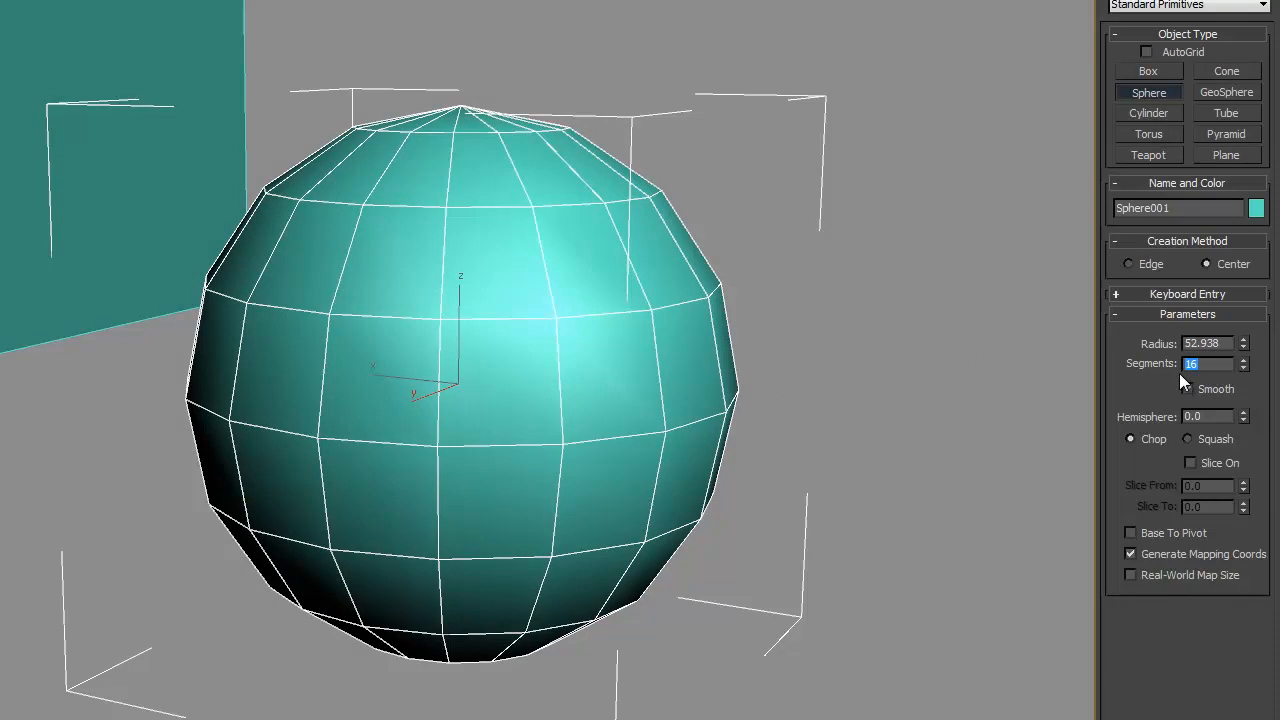
Reduce the sphere's segments to 8 and turn off the edged faces display.
{"action": "type", "text": "8"}
{"action": "left_click", "coordinate": [1225, 345]}
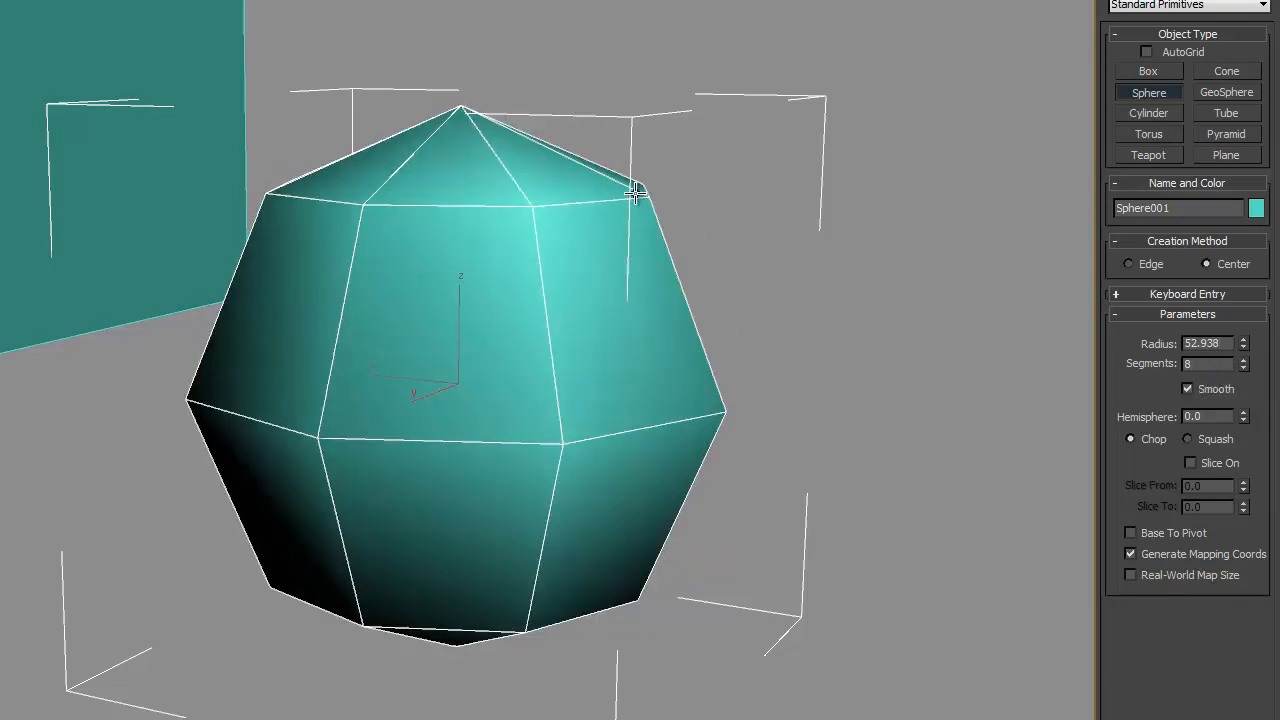
{"action": "scroll", "coordinate": [494, 234], "scroll_direction": "down", "scroll_amount": 5}
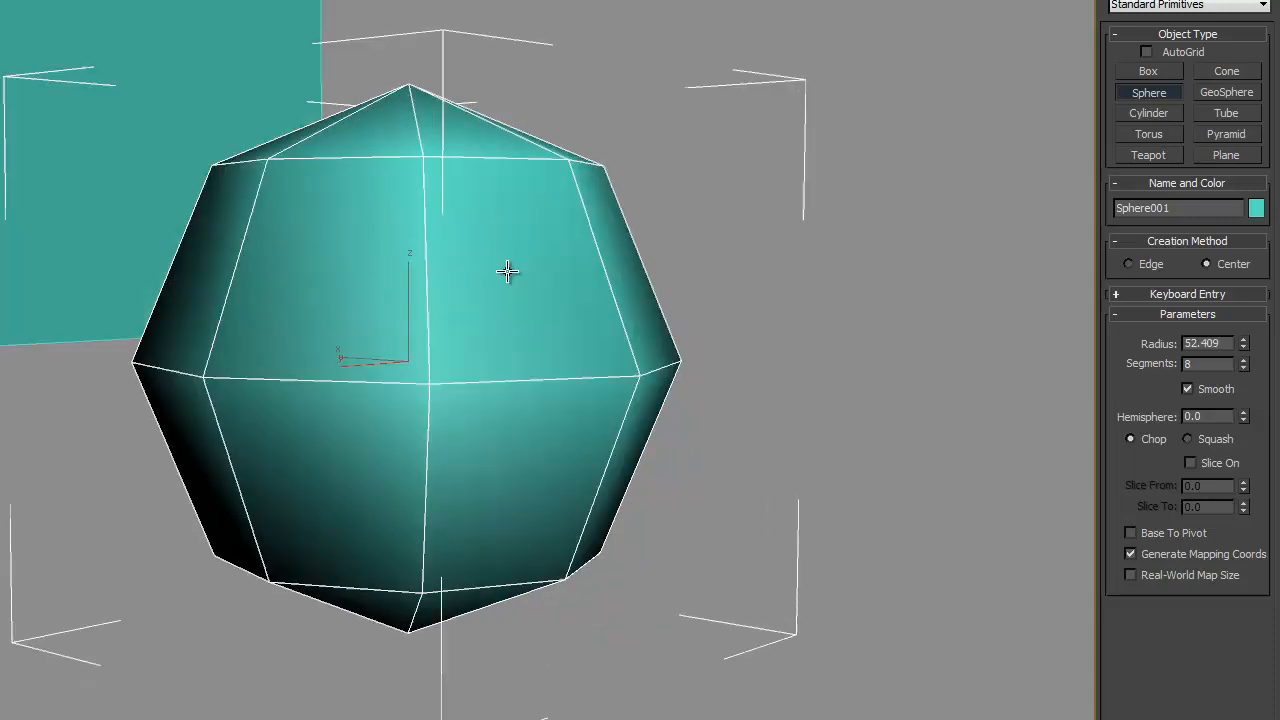
{"action": "key", "text": "F4"}
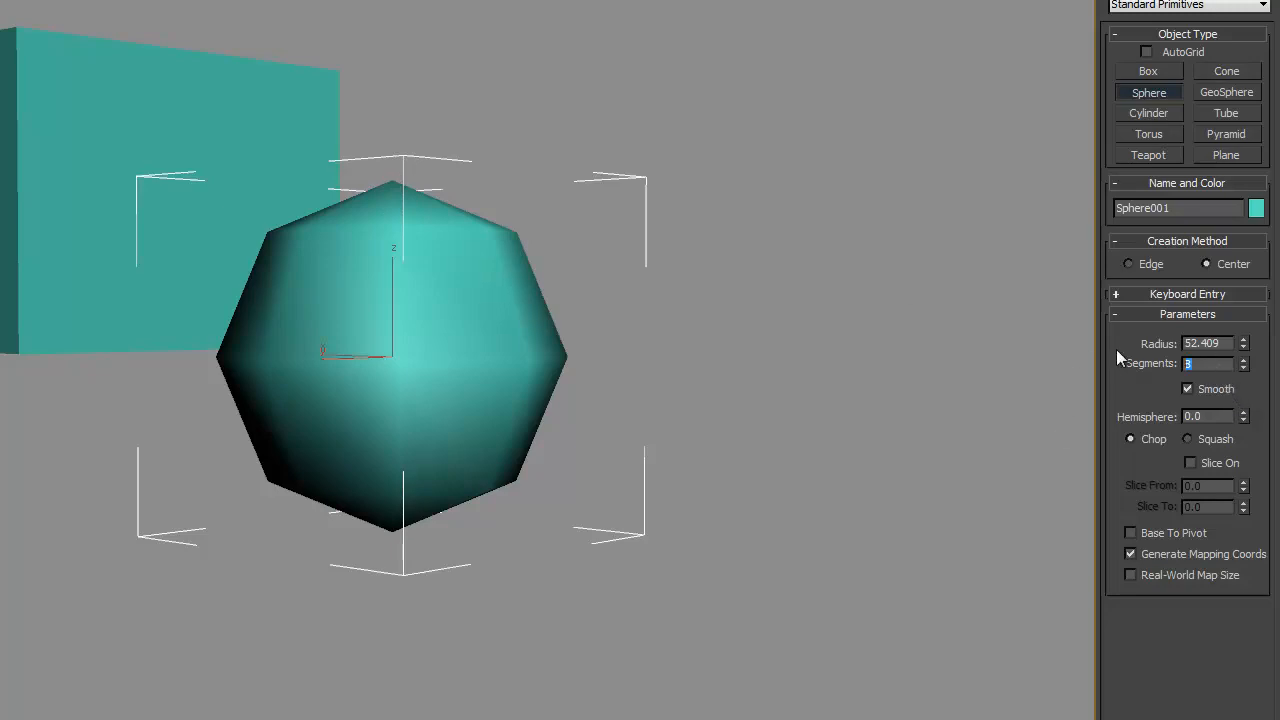
Try 12 and 14 segments on the sphere, and set the segments back to 8.
{"action": "left_click", "coordinate": [1222, 343]}
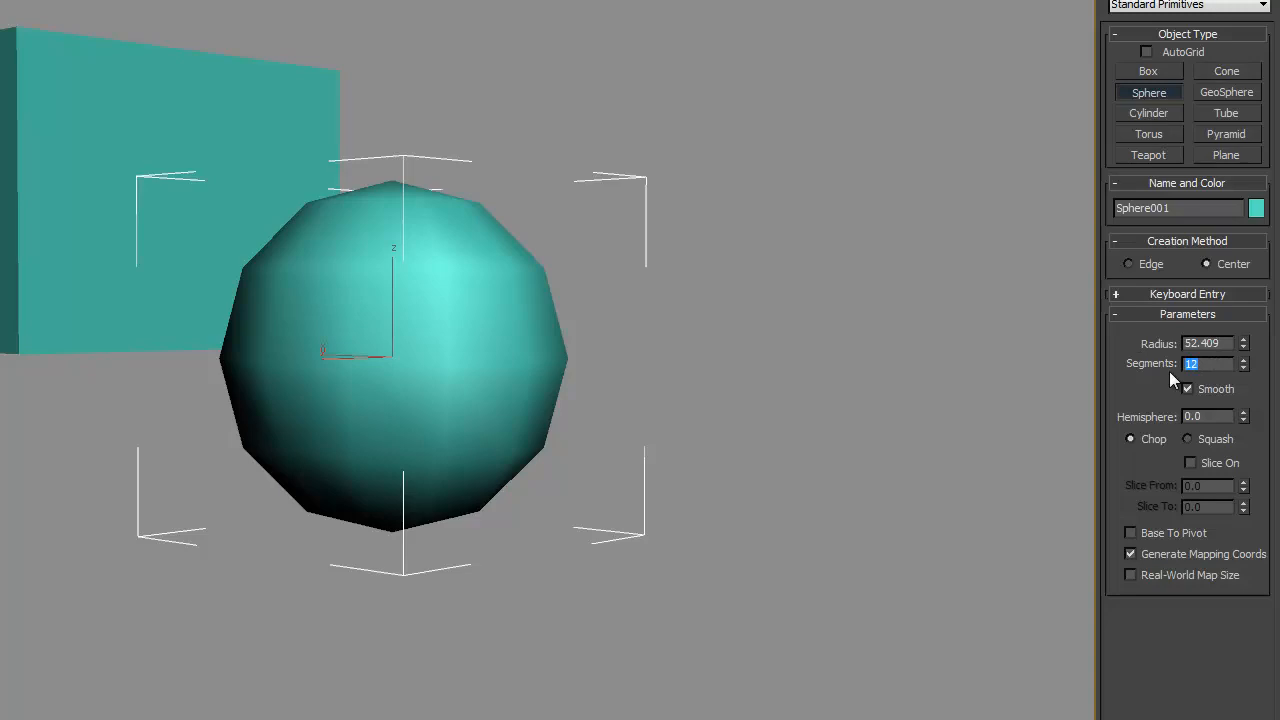
{"action": "type", "text": "14"}
{"action": "left_click", "coordinate": [1222, 343]}
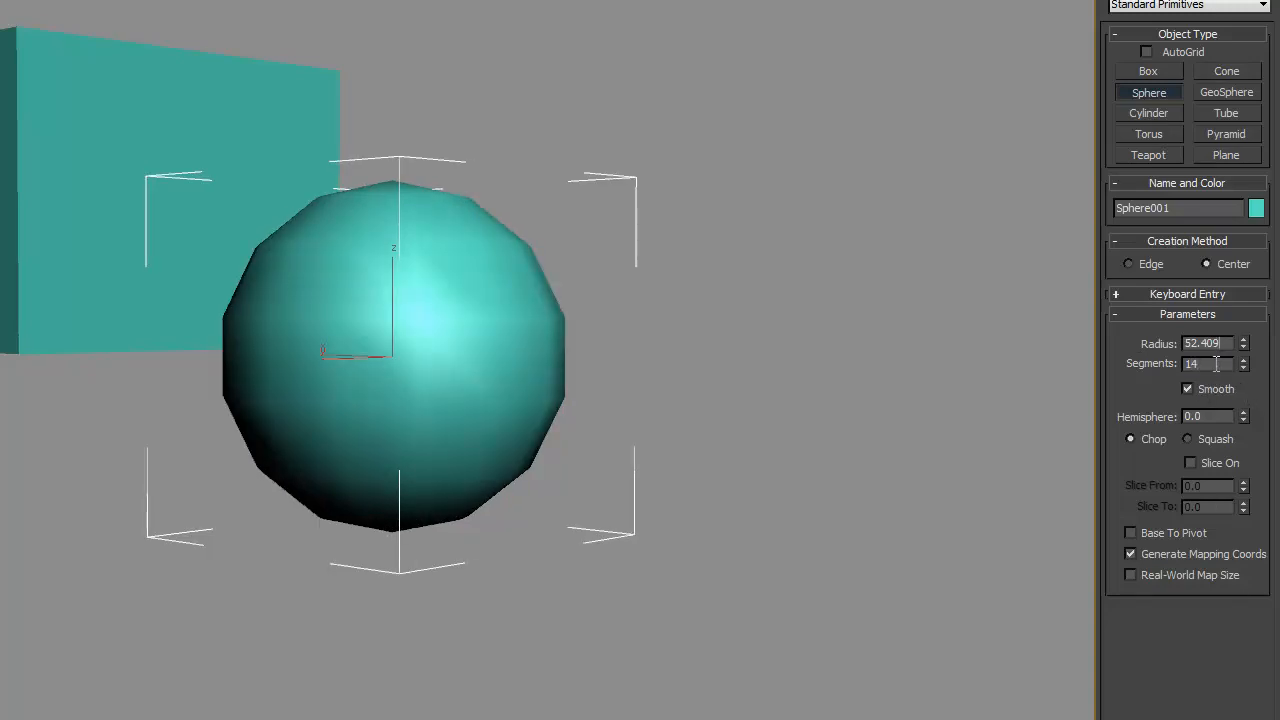
{"action": "type", "text": "8"}
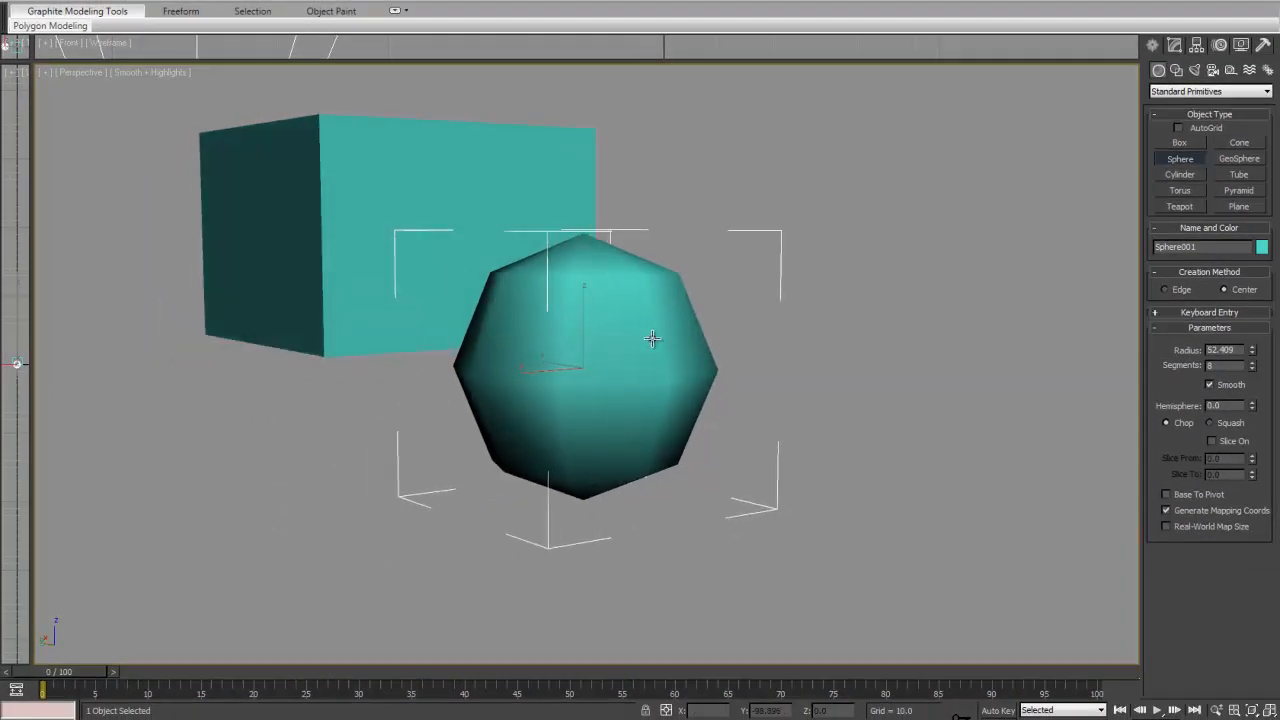
Exit sphere creation and clear the selection.
{"action": "middle_click_drag", "start_coordinate": [654, 337], "coordinate": [722, 336], "text": "alt"}
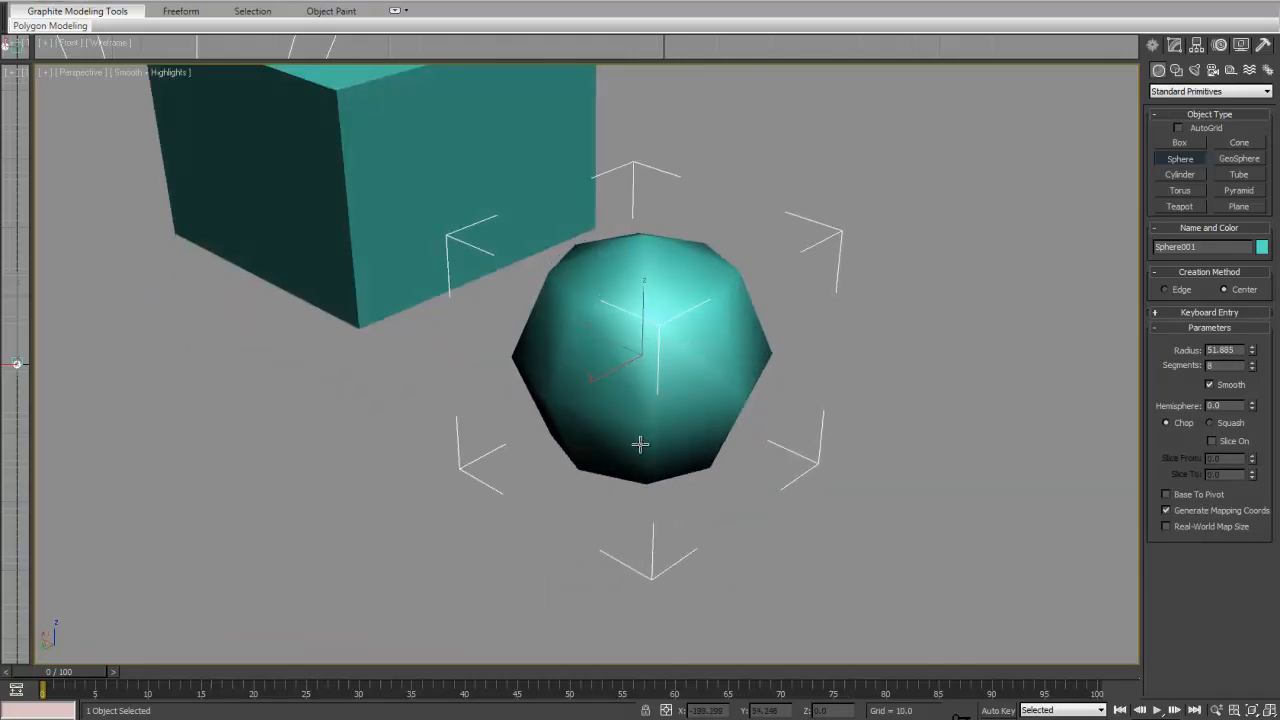
{"action": "middle_click_drag", "start_coordinate": [730, 401], "coordinate": [709, 360], "text": "alt"}
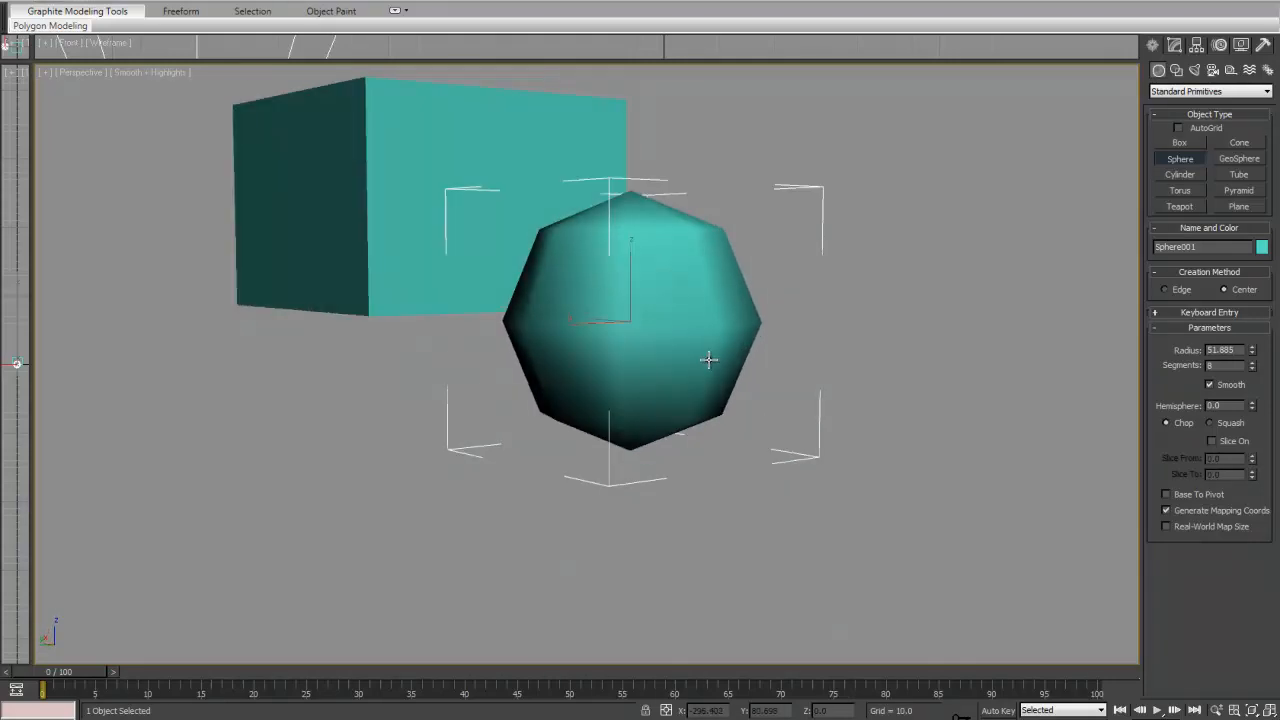
{"action": "right_click", "coordinate": [654, 302]}
{"action": "middle_click_drag", "start_coordinate": [654, 302], "coordinate": [823, 349], "text": "alt"}
{"action": "left_click", "coordinate": [823, 349]}
Examine the box and the low-segment sphere side by side from different angles and distances.
{"action": "middle_click_drag", "start_coordinate": [837, 286], "coordinate": [812, 362]}
{"action": "middle_click_drag", "start_coordinate": [719, 365], "coordinate": [706, 285], "text": "alt"}
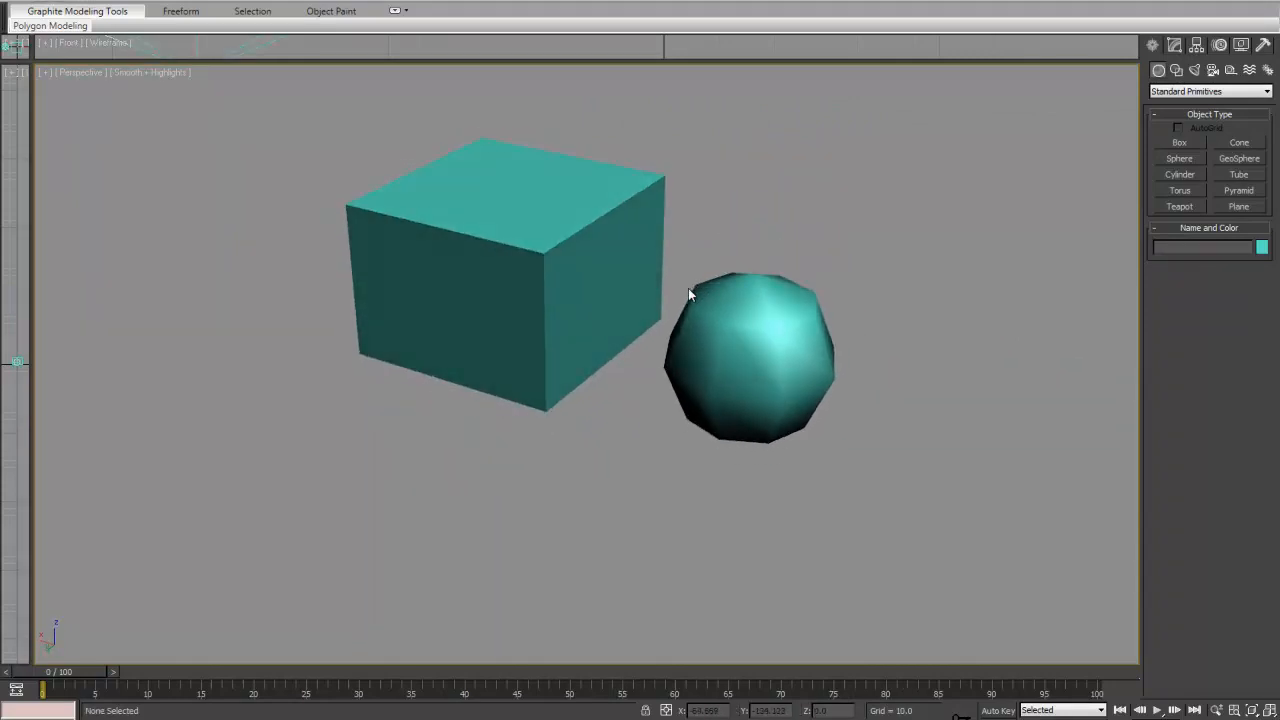
{"action": "mouse_move", "coordinate": [706, 327]}
{"action": "middle_mouse_down", "text": "alt"}
{"action": "mouse_move", "coordinate": [742, 318]}
{"action": "mouse_move", "coordinate": [737, 340]}
{"action": "mouse_move", "coordinate": [723, 338]}
{"action": "middle_mouse_up", "text": "alt"}
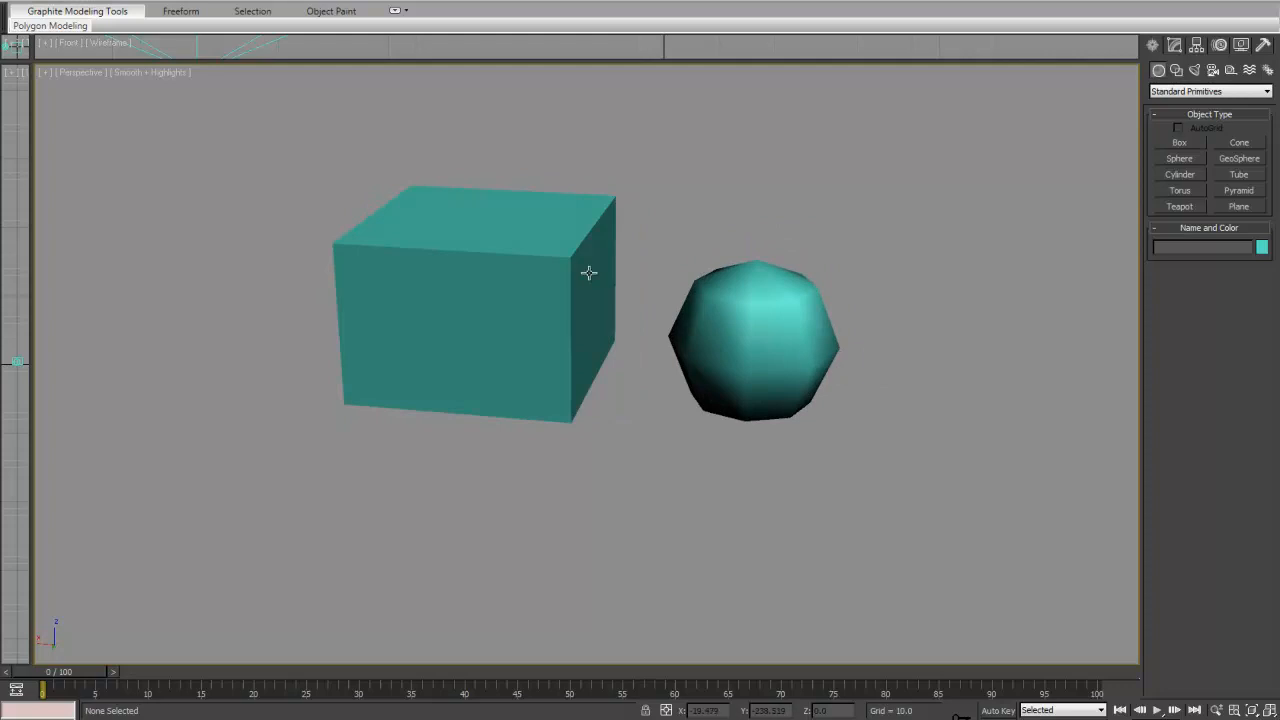
{"action": "middle_click_drag", "start_coordinate": [1068, 330], "coordinate": [996, 320]}
{"action": "scroll", "coordinate": [996, 388], "scroll_direction": "up", "scroll_amount": 3}
{"action": "middle_click_drag", "start_coordinate": [975, 388], "coordinate": [985, 436], "text": "alt"}
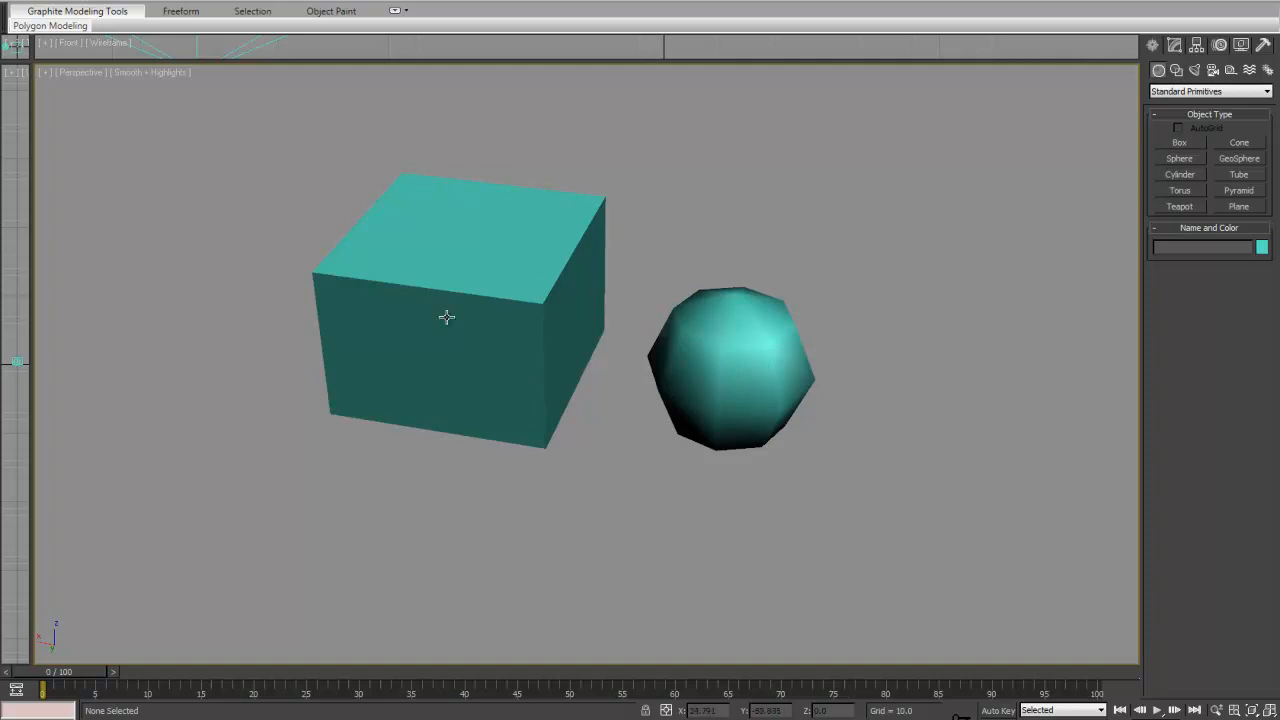
{"action": "mouse_move", "coordinate": [792, 373]}
{"action": "middle_mouse_down", "text": "alt"}
{"action": "mouse_move", "coordinate": [805, 301]}
{"action": "mouse_move", "coordinate": [785, 368]}
{"action": "middle_mouse_up", "text": "alt"}
{"action": "middle_click_drag", "start_coordinate": [785, 368], "coordinate": [795, 416]}
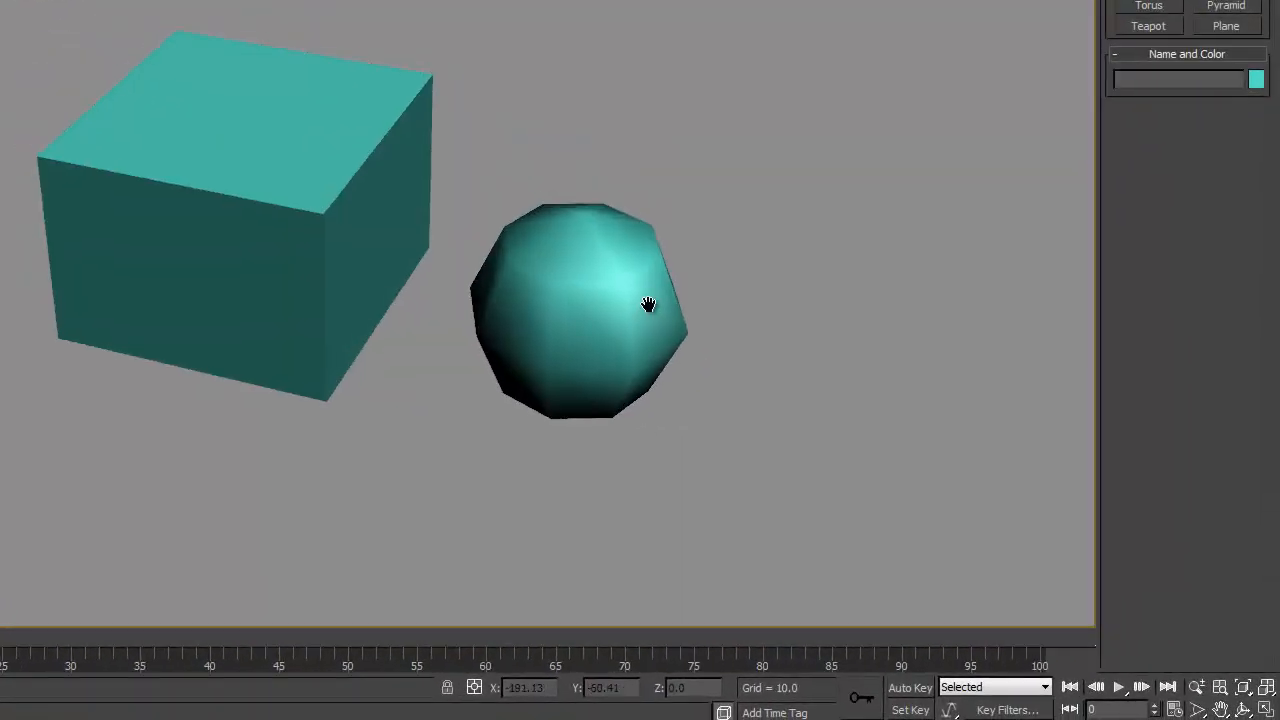